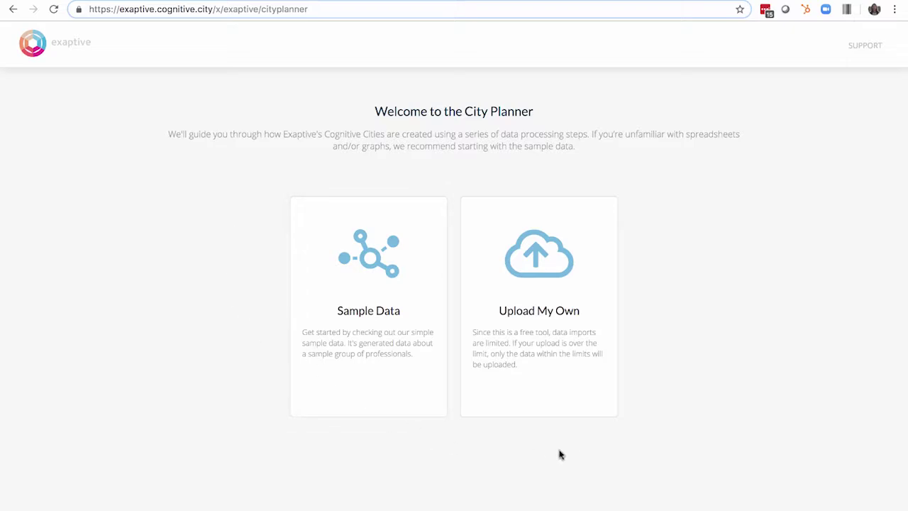
# - Choose to upload own data, confirm ownership and the terms and conditions, and open the file selection
pyautogui.click(557, 324)
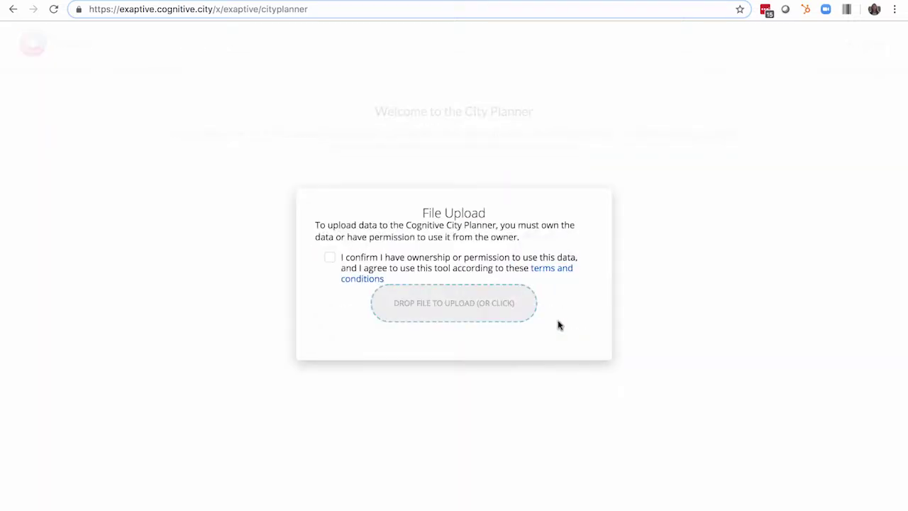
pyautogui.click(331, 258)
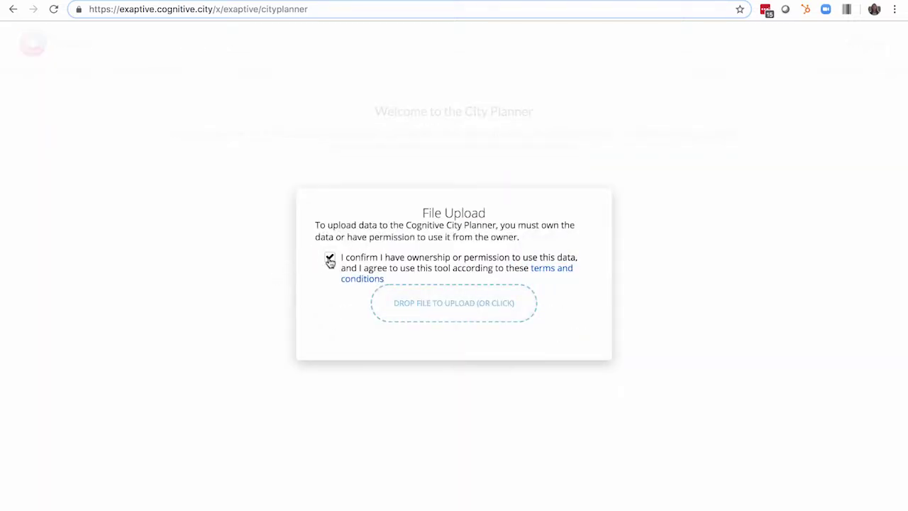
pyautogui.click(452, 311)
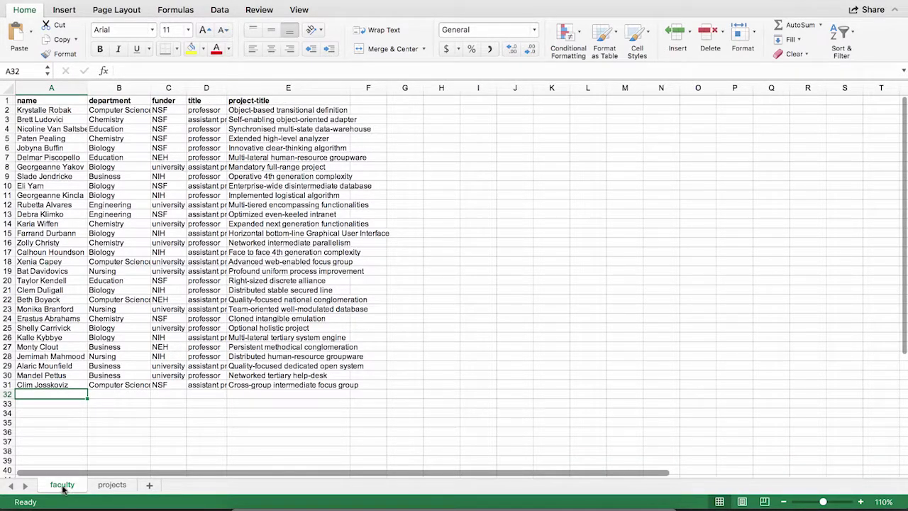
# - View the projects sheet of the Excel workbook, then upload MOCK_DATA-academic_v2.xlsx to the City Planner
pyautogui.click(113, 487)
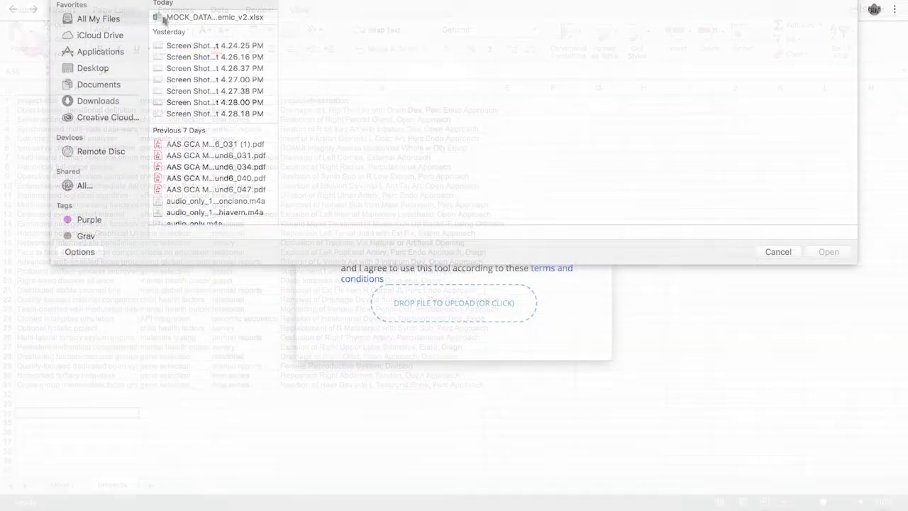
pyautogui.click(162, 17)
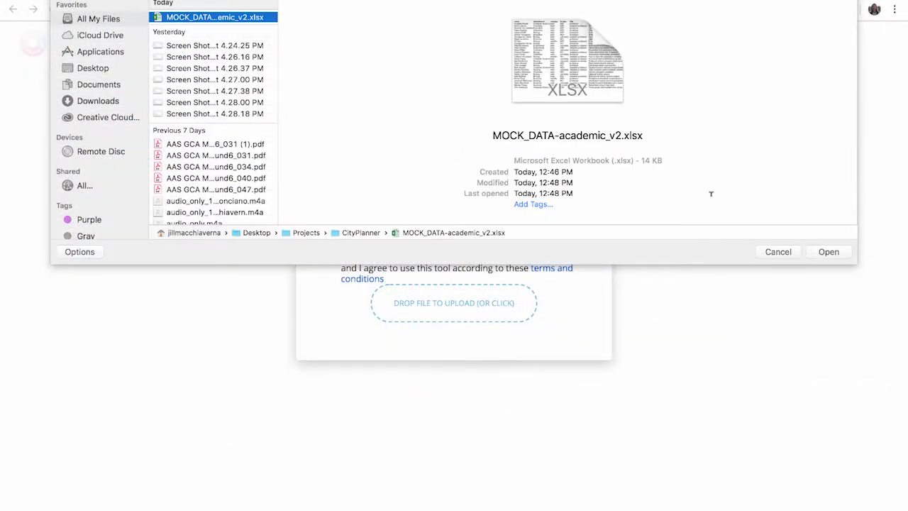
pyautogui.click(830, 252)
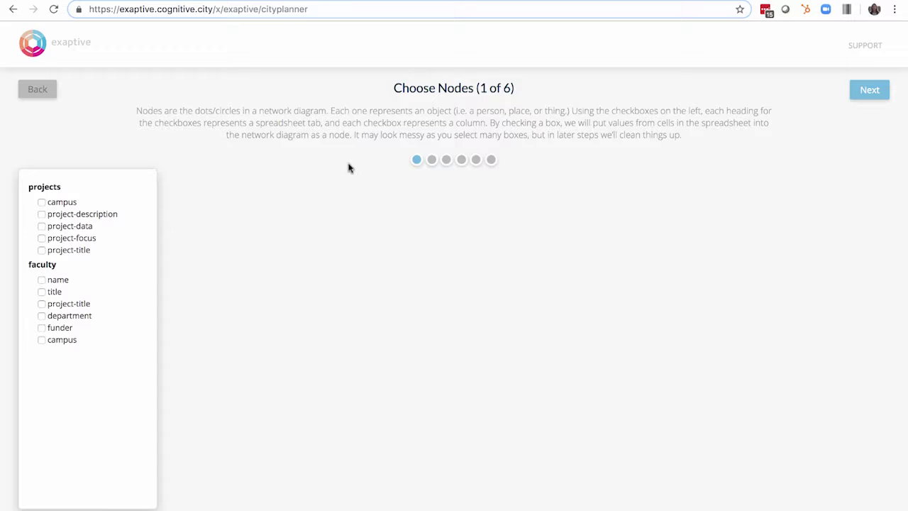
# - Choose the faculty columns name, title, project-title, department, funder and campus, plus the projects columns campus and project-title, as nodes
pyautogui.moveTo(391, 89); pyautogui.dragTo(520, 92)
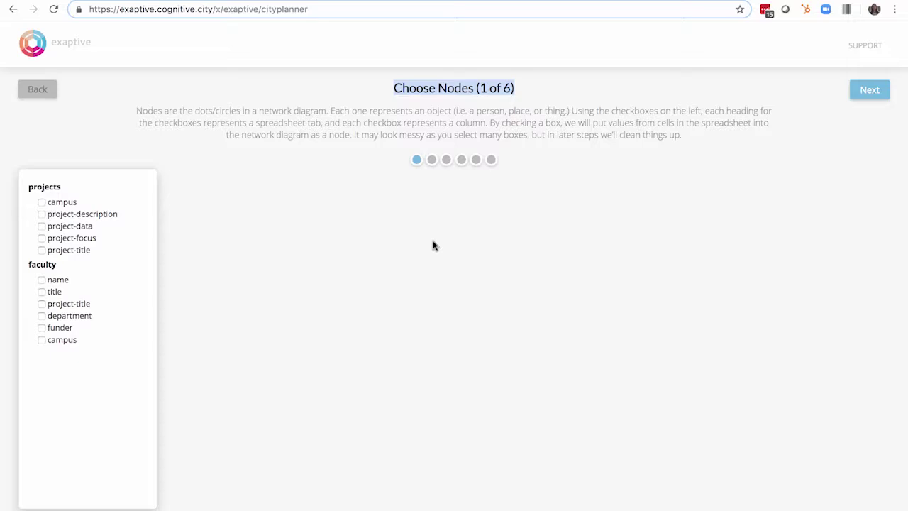
pyautogui.click(312, 257)
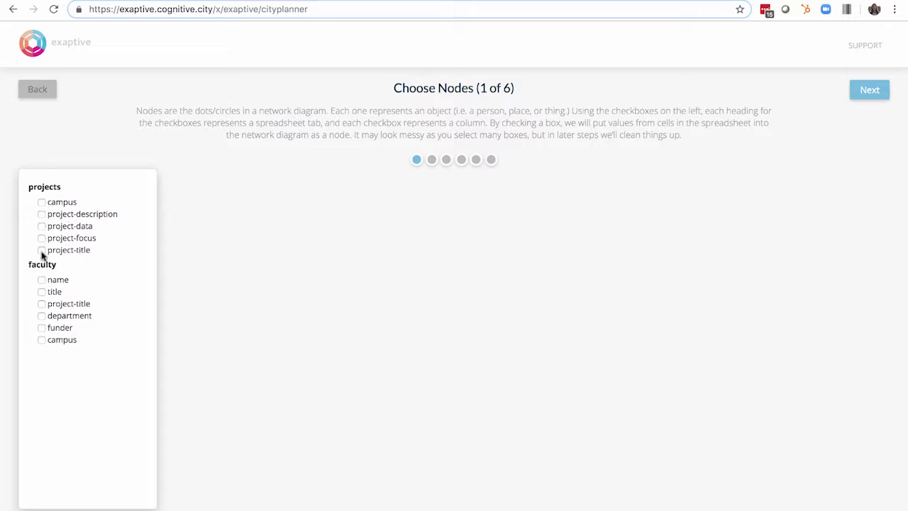
pyautogui.click(42, 280)
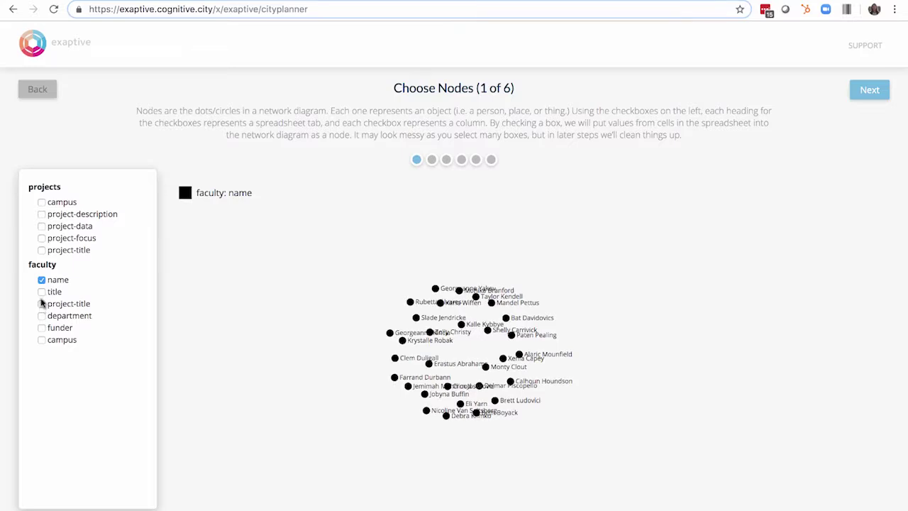
pyautogui.click(42, 293)
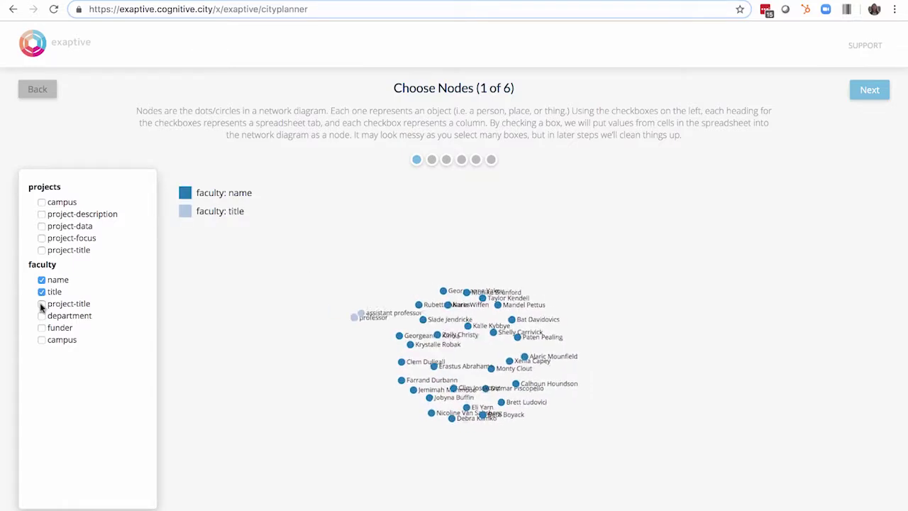
pyautogui.click(41, 304)
pyautogui.click(41, 316)
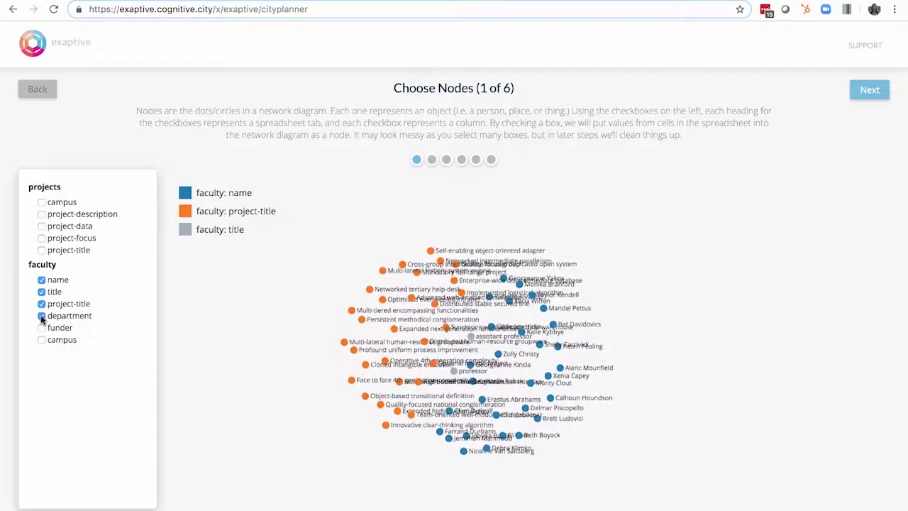
pyautogui.click(41, 328)
pyautogui.click(41, 340)
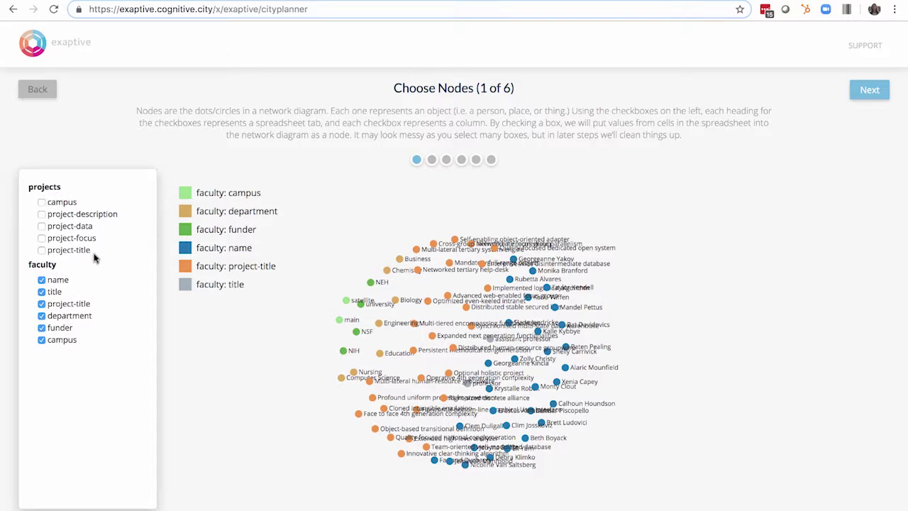
pyautogui.click(42, 202)
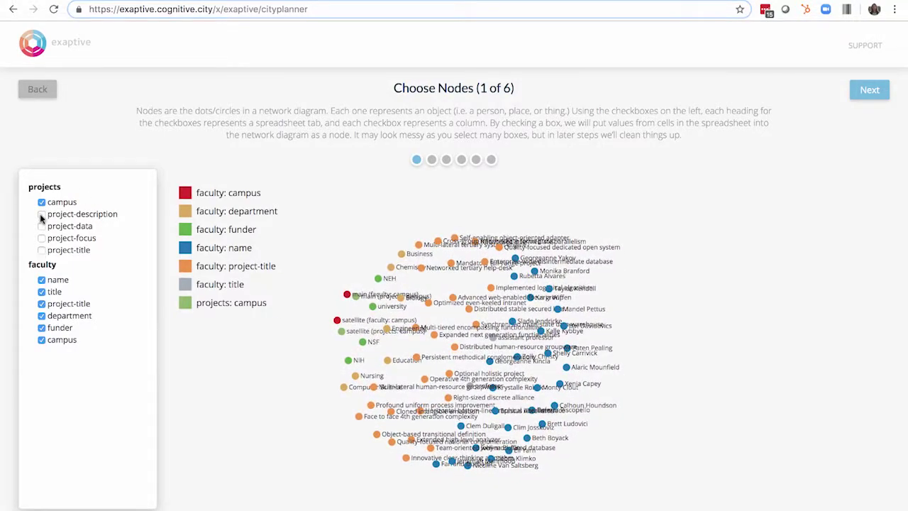
pyautogui.click(42, 250)
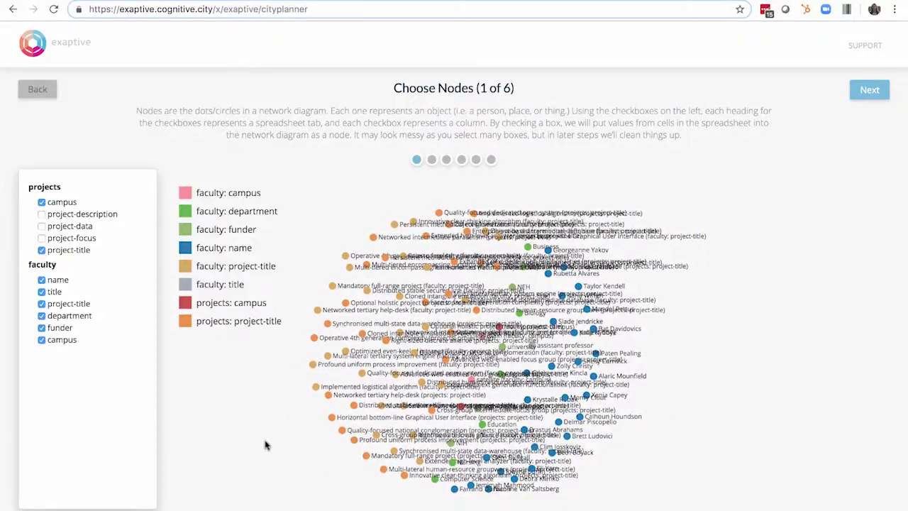
# - Go to the Split Nodes stage, review the delimiter options for projects: project-title and keep None
pyautogui.click(432, 160)
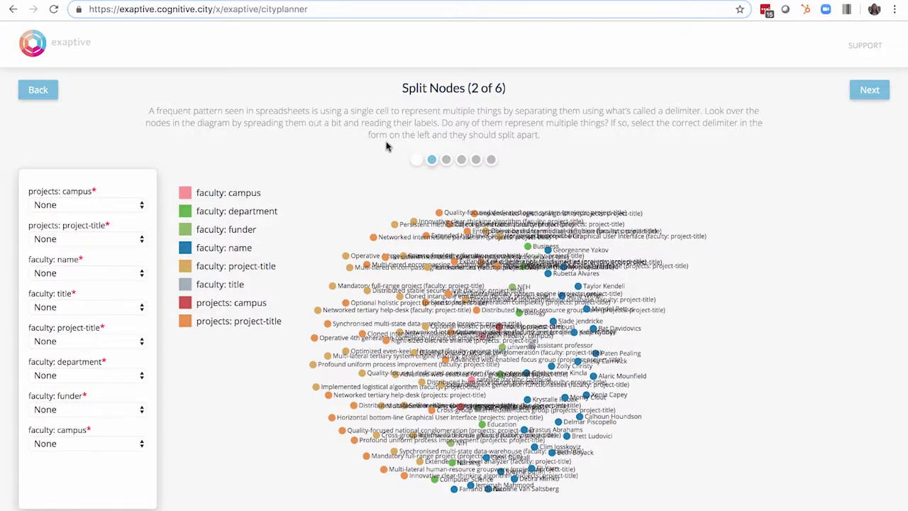
pyautogui.moveTo(402, 87); pyautogui.dragTo(516, 90)
pyautogui.click(516, 96)
pyautogui.click(134, 241)
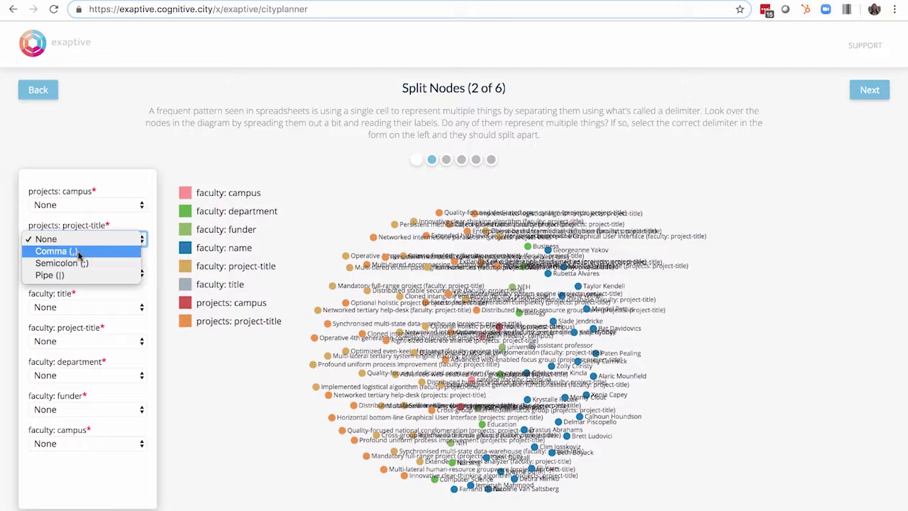
pyautogui.click(117, 239)
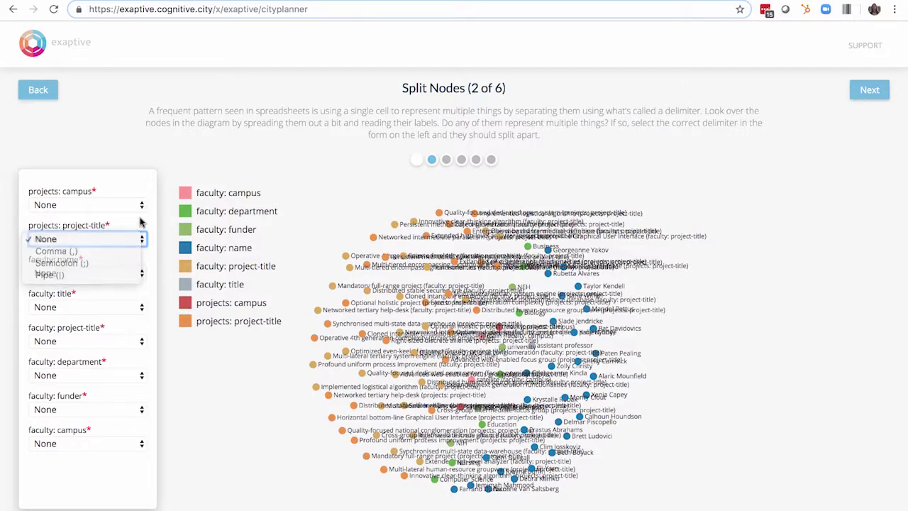
# - Go to the Join Nodes stage and join the faculty and projects nodes for both project-title and campus
pyautogui.click(869, 90)
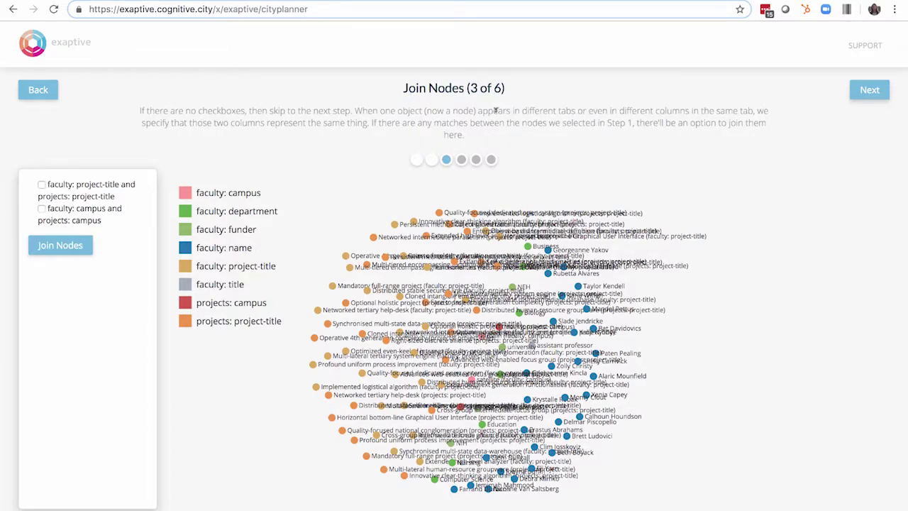
pyautogui.moveTo(402, 88); pyautogui.dragTo(512, 90)
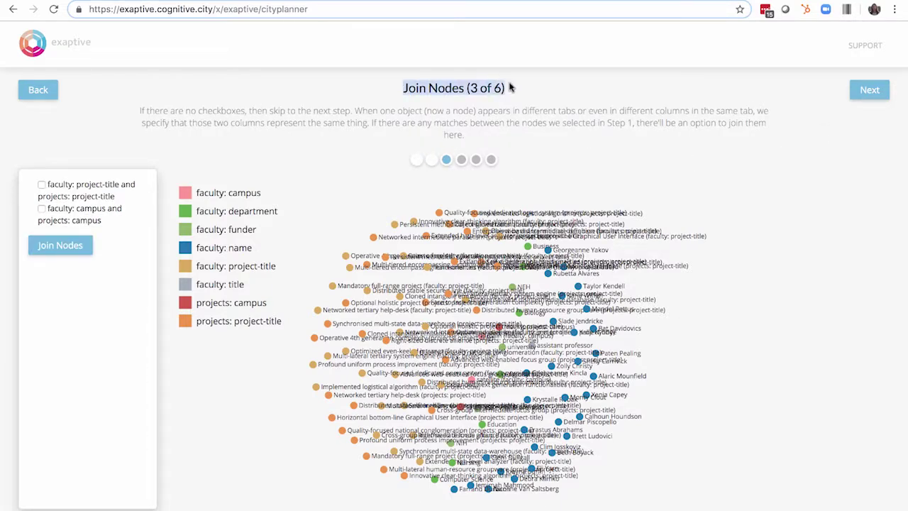
pyautogui.click(534, 139)
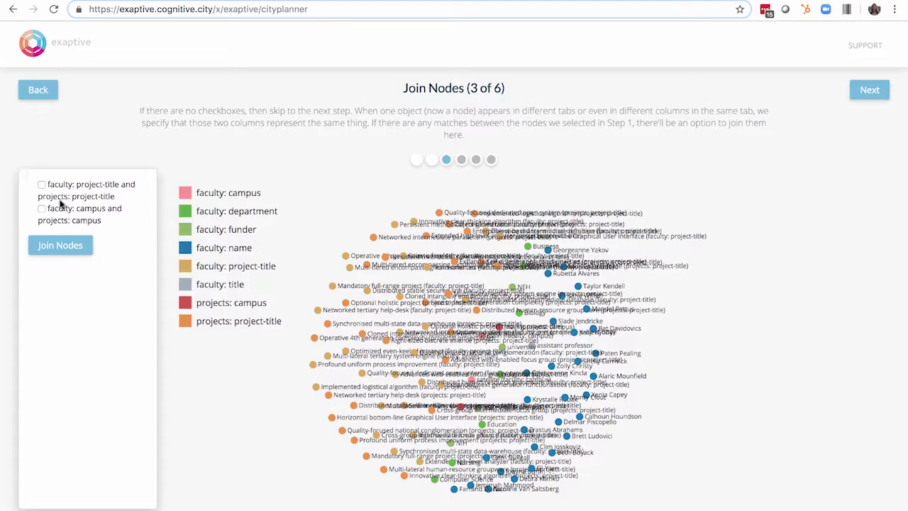
pyautogui.click(42, 185)
pyautogui.click(69, 245)
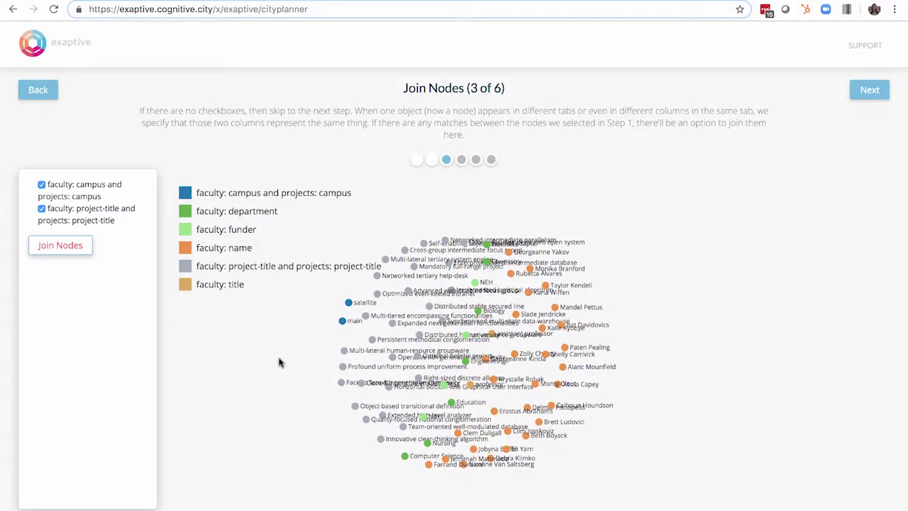
# - Go to the Rename Nodes stage and set the joined campus nodes' name to Campus and the joined project-title nodes' name to Project Title
pyautogui.click(869, 93)
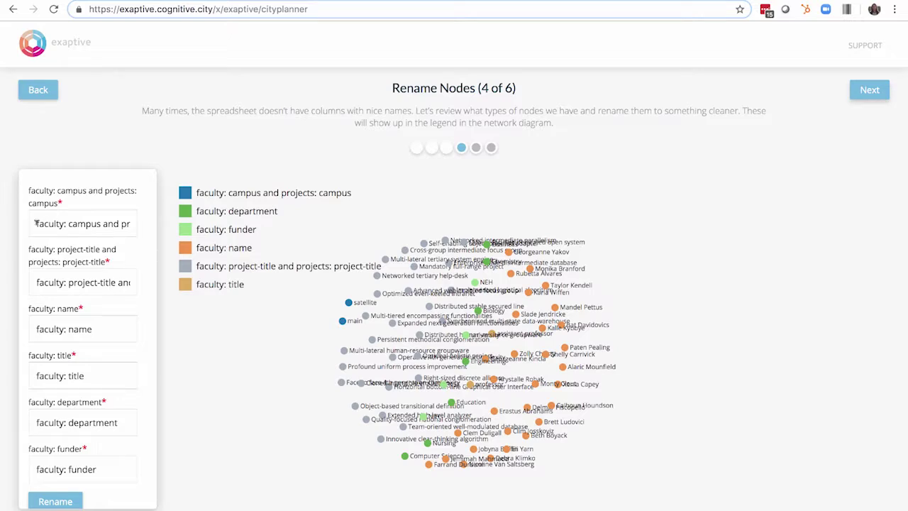
pyautogui.moveTo(35, 224); pyautogui.dragTo(102, 224)
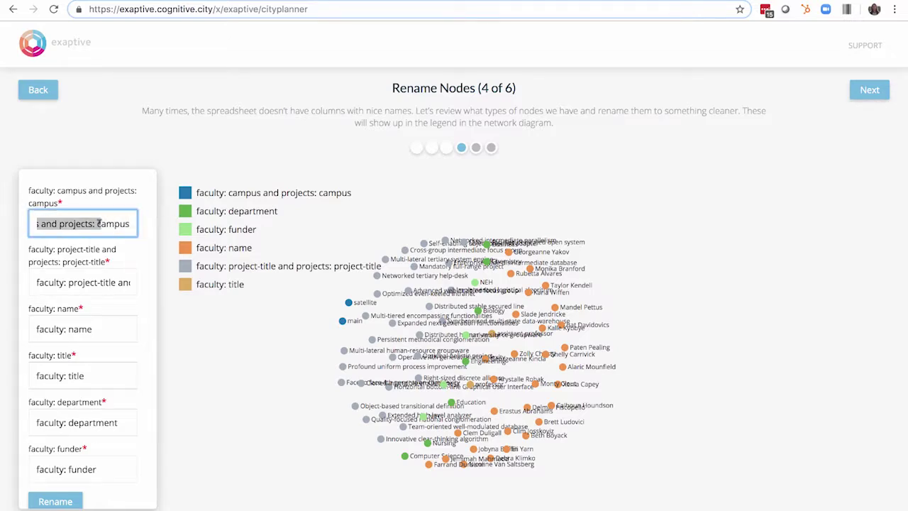
pyautogui.press('BackSpace')
pyautogui.write('c')
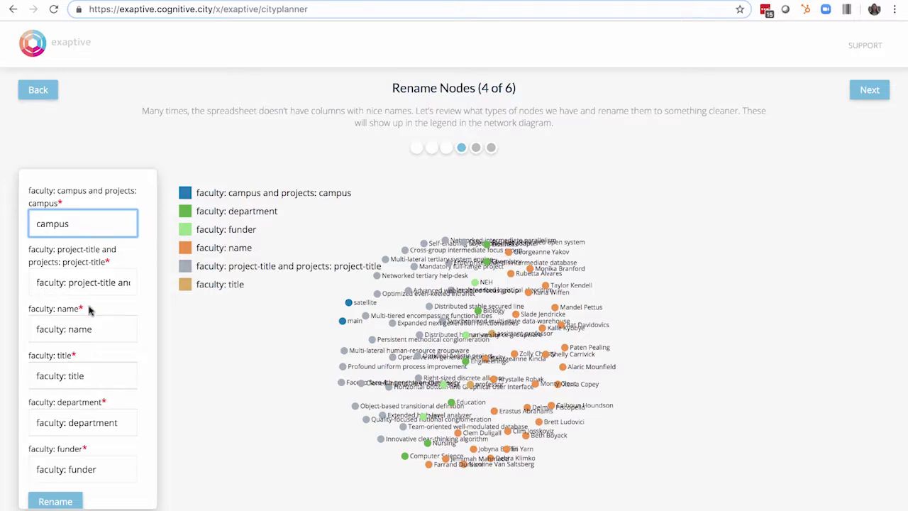
pyautogui.click(53, 283)
pyautogui.hotkey('shift', 'End')
pyautogui.write('tit')
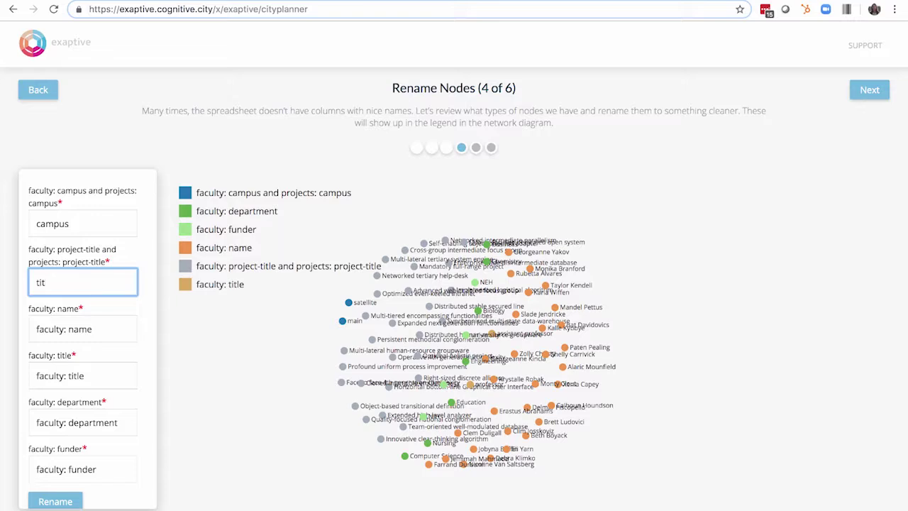
pyautogui.write('roject Title')
pyautogui.hotkey('shift', 'Tab')
pyautogui.write('Campus')
# - Name the faculty name, title, department and funder nodes Name, Faculty Title, Dept and Funder, and apply the renaming
pyautogui.press('Tab')
pyautogui.press('Tab')
pyautogui.write('Name')
pyautogui.write('ulty Title')
pyautogui.press('Tab')
pyautogui.write('Dept')
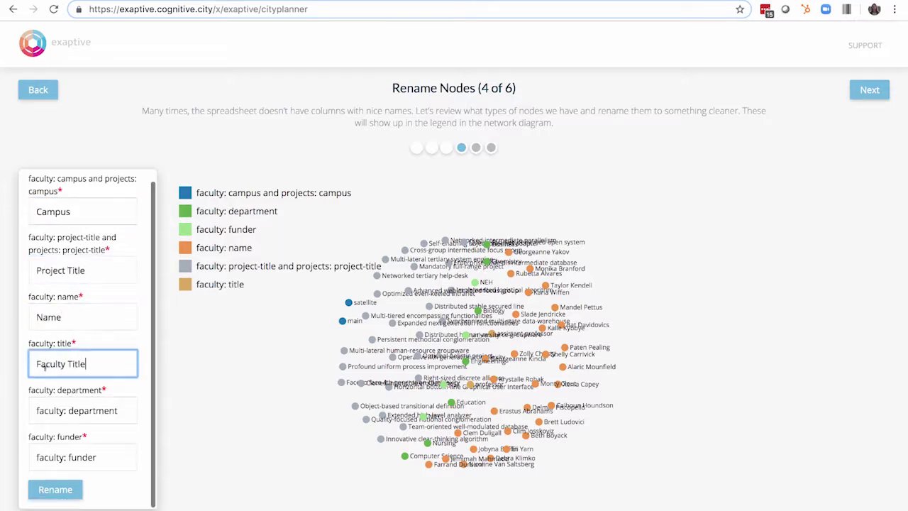
pyautogui.press('Tab')
pyautogui.write('Funder')
pyautogui.click(56, 495)
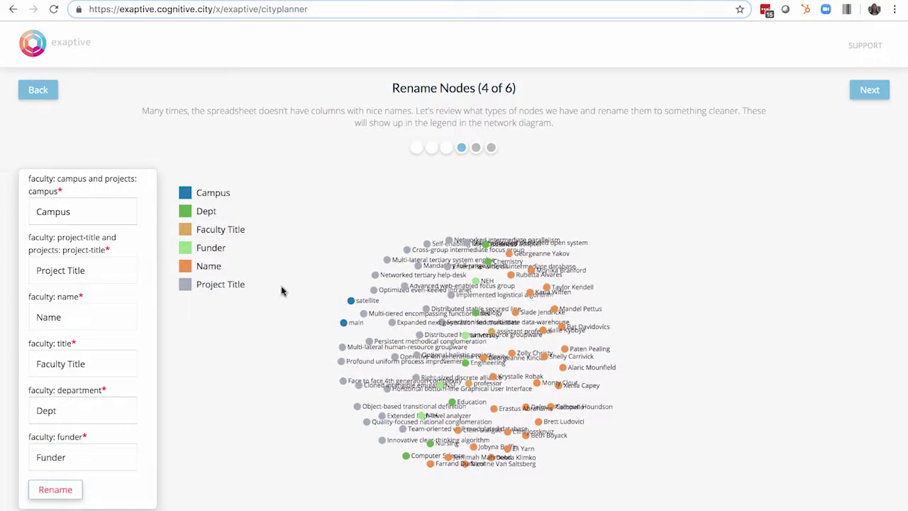
# - Show connections from Name to Faculty Title, Project Title, Dept, Funder and Campus, and from Project Title to Campus, Dept and Funder
pyautogui.click(862, 90)
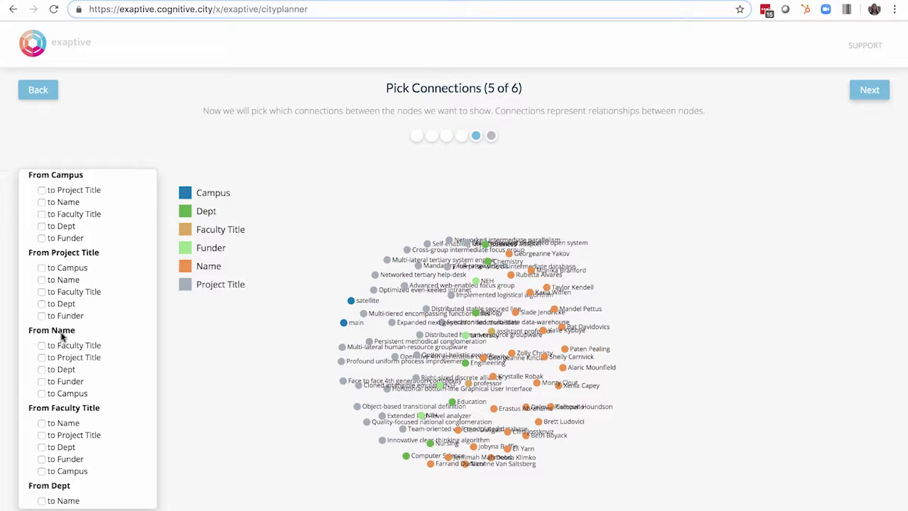
pyautogui.click(41, 345)
pyautogui.click(41, 357)
pyautogui.click(41, 381)
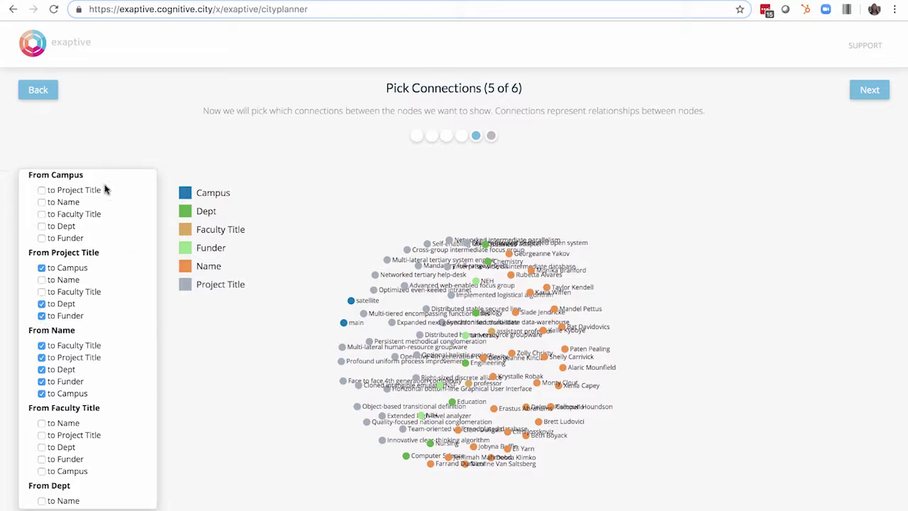
pyautogui.scroll(-3, 97, 435)
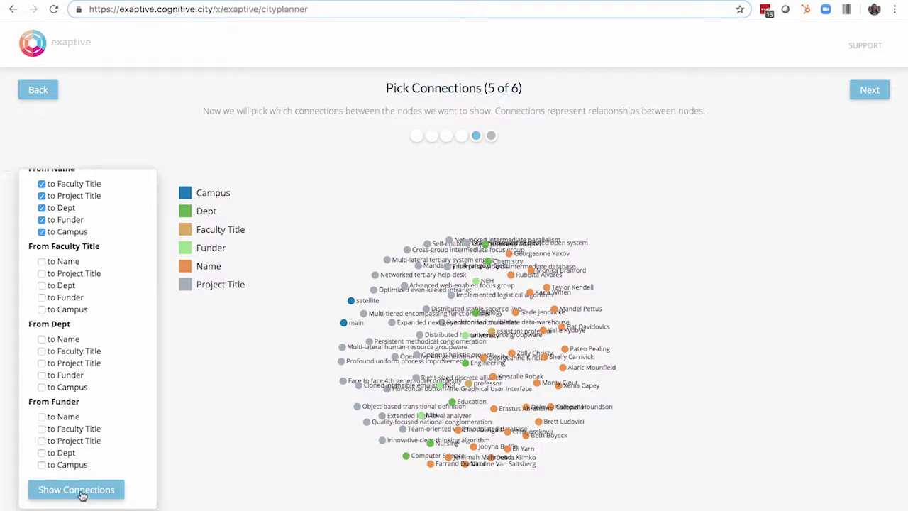
pyautogui.click(82, 495)
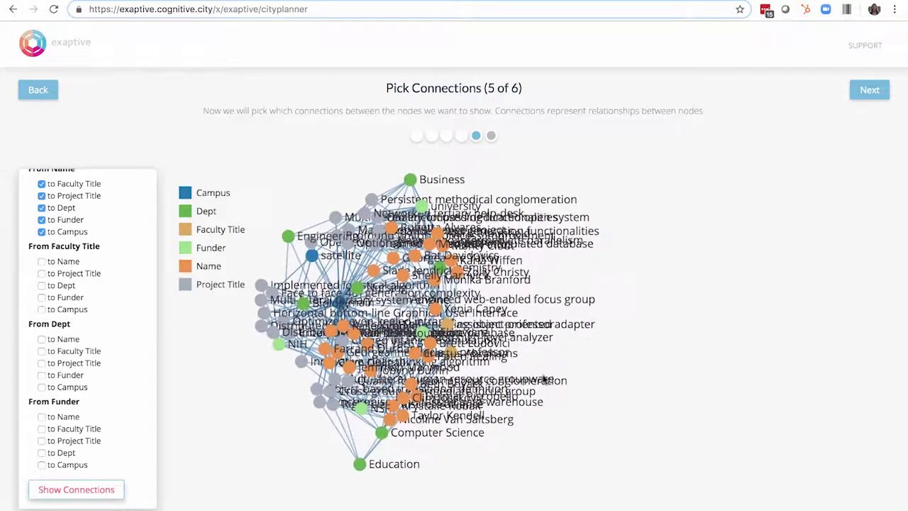
# - Pull the NEH, Chemistry and NSF nodes and two faculty member nodes out of the cluster to spread the network diagram
pyautogui.moveTo(531, 324); pyautogui.dragTo(736, 337)
pyautogui.moveTo(543, 377); pyautogui.dragTo(591, 480)
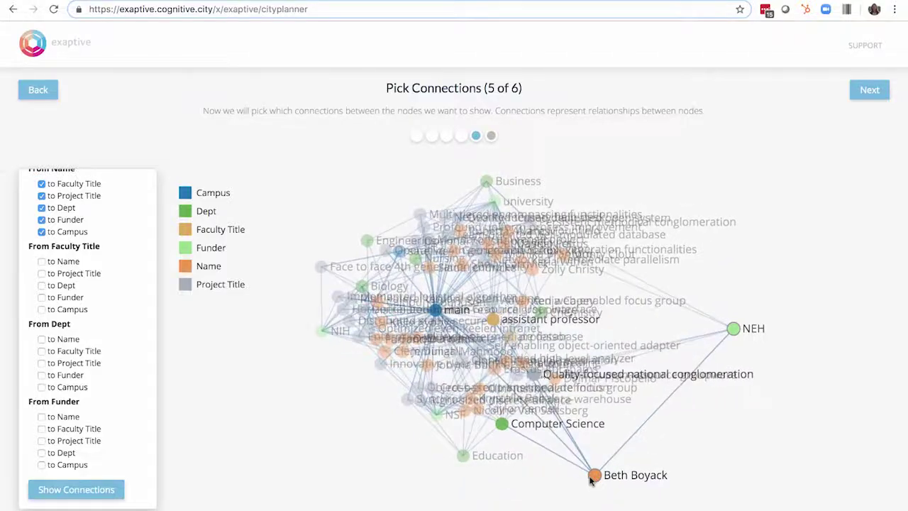
pyautogui.moveTo(557, 380); pyautogui.dragTo(339, 491)
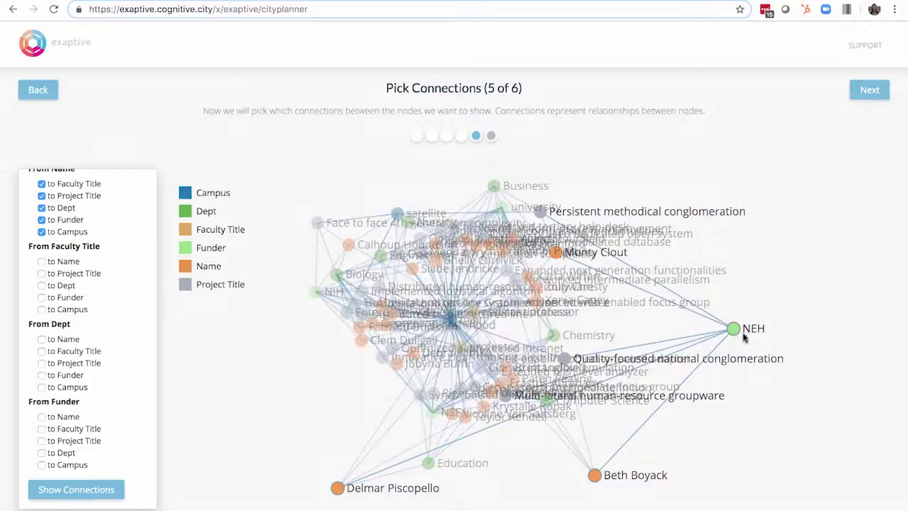
pyautogui.moveTo(555, 281); pyautogui.dragTo(196, 341)
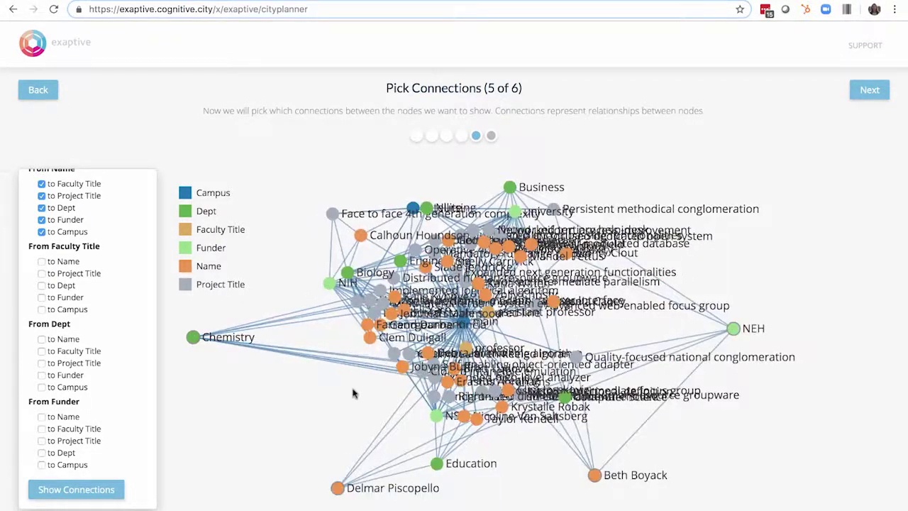
pyautogui.moveTo(435, 419); pyautogui.dragTo(237, 411)
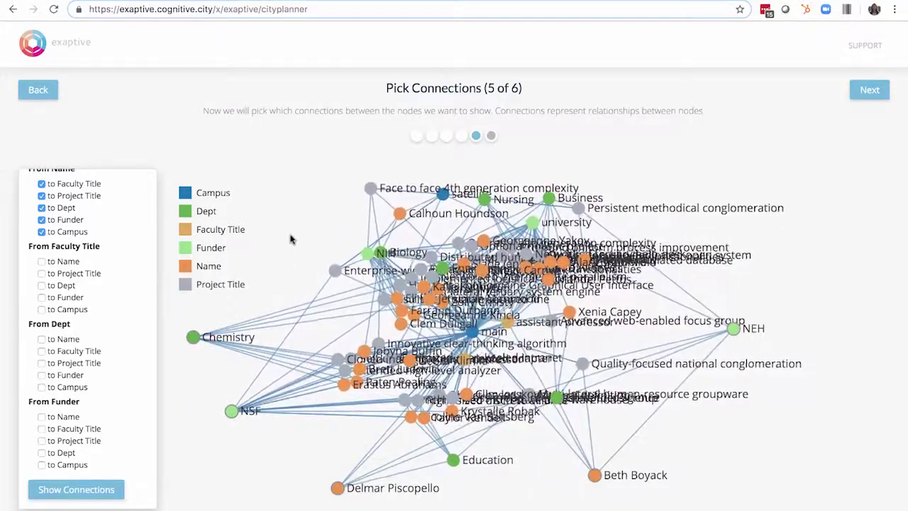
# - Pull the main and satellite campus nodes out of the network cluster, towards opposite corners of the diagram
pyautogui.moveTo(477, 334); pyautogui.dragTo(707, 192)
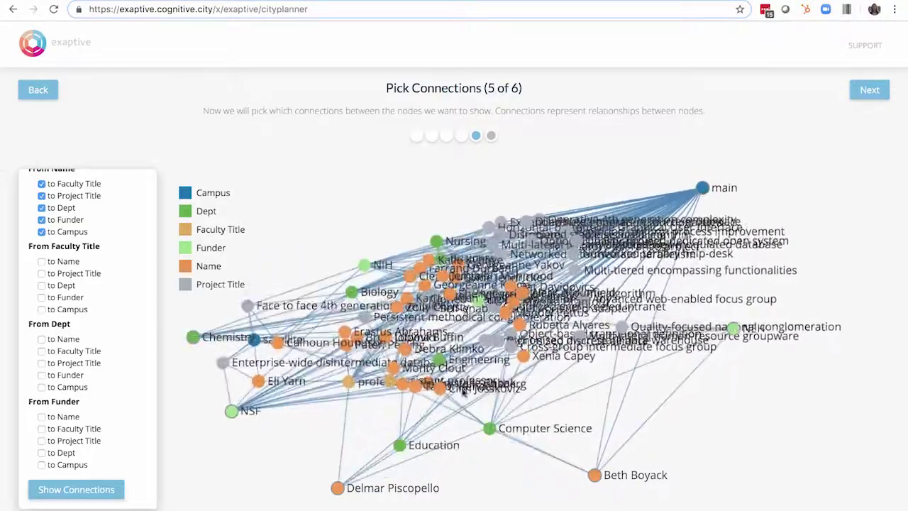
pyautogui.moveTo(242, 358); pyautogui.dragTo(266, 497)
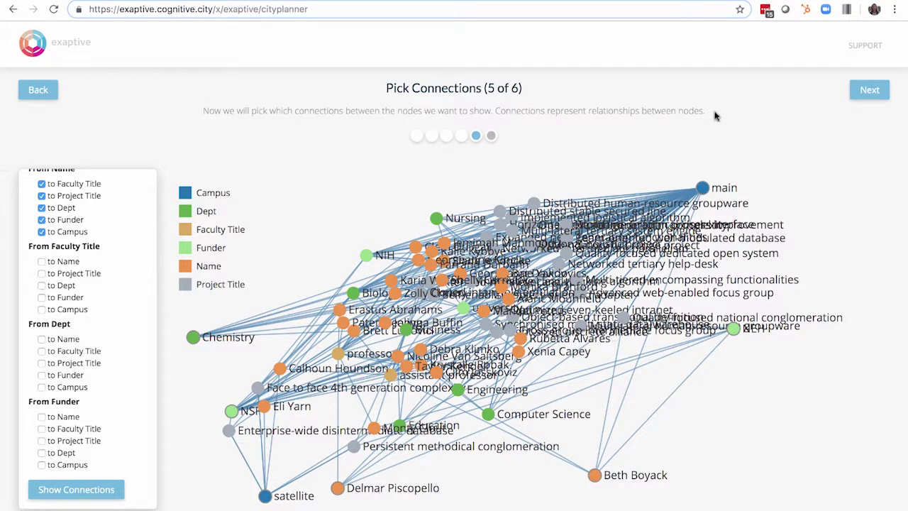
# - Go to the Name Your City stage, enter a city name combining the owner's first name and Faculty, and create the city
pyautogui.click(868, 90)
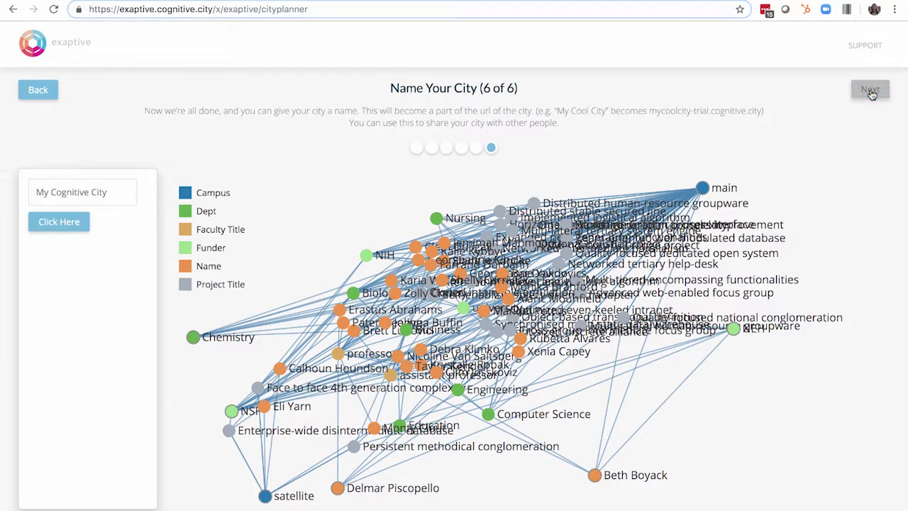
pyautogui.click(115, 189)
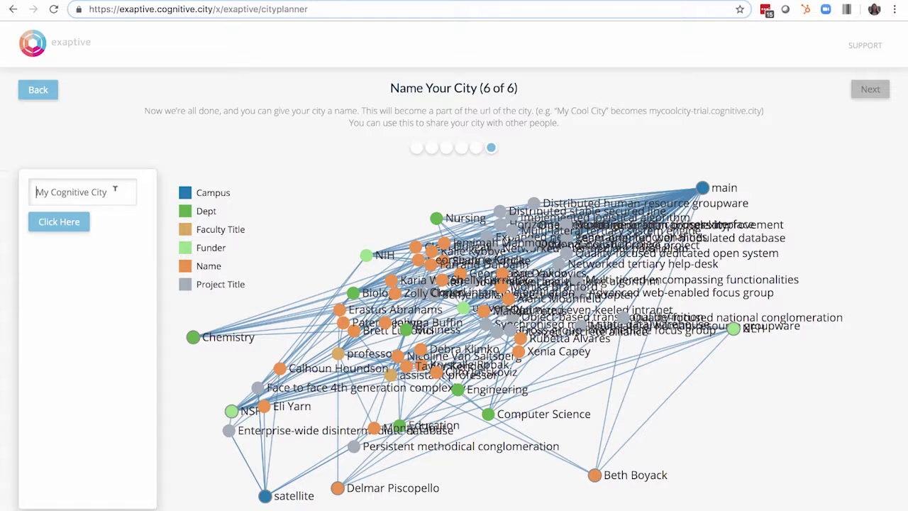
pyautogui.write('F')
pyautogui.write('Jill')
pyautogui.click(60, 222)
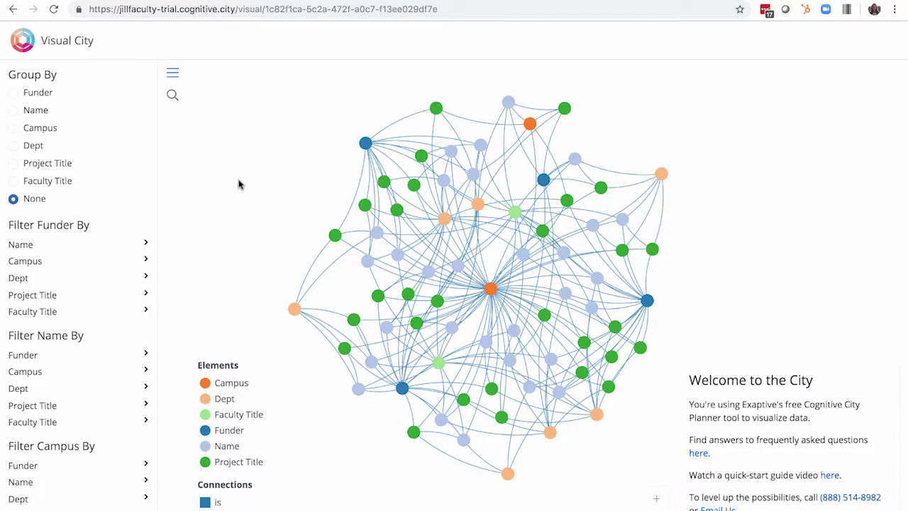
# - Group the network by Campus and pull the Biology, Business, professor and Education nodes away from the groups
pyautogui.click(13, 128)
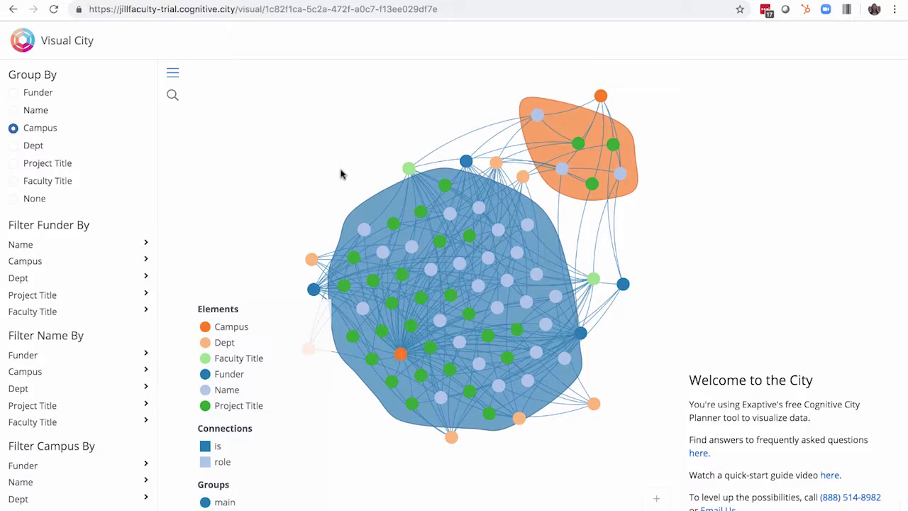
pyautogui.moveTo(497, 164)
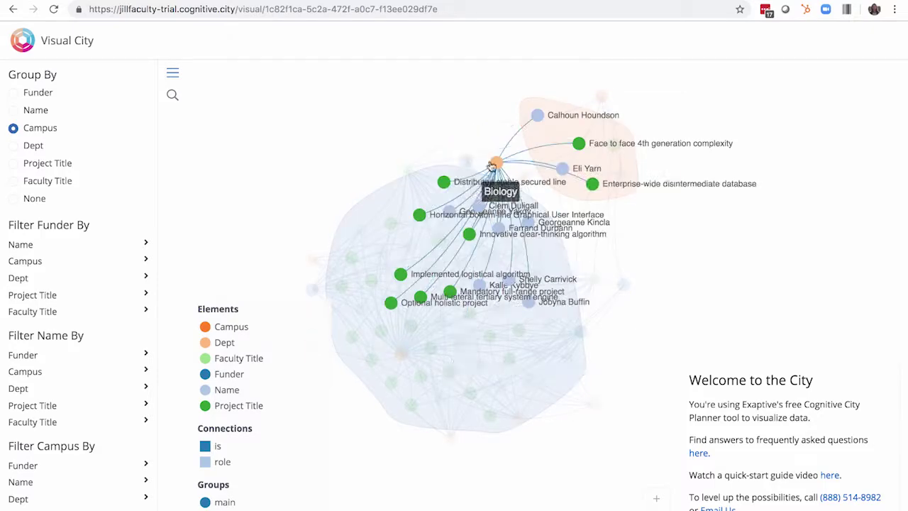
pyautogui.moveTo(499, 162); pyautogui.dragTo(463, 108)
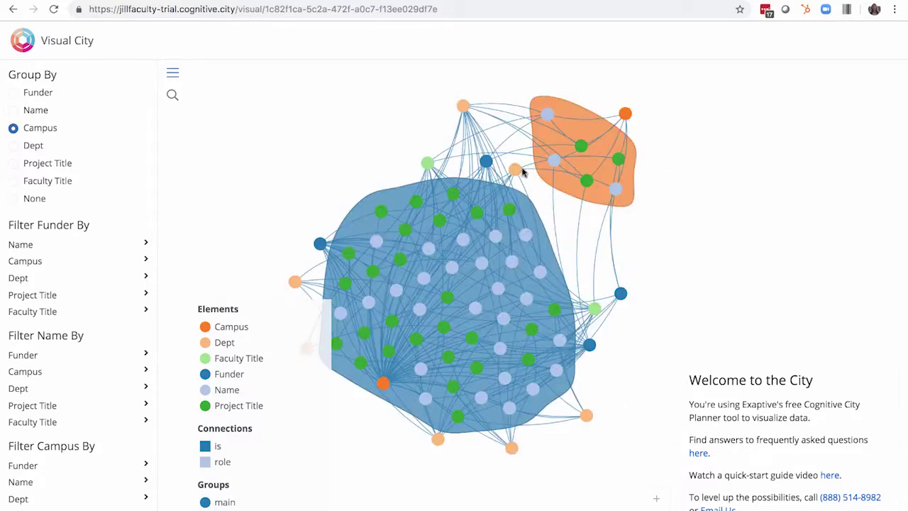
pyautogui.moveTo(626, 235); pyautogui.dragTo(719, 311)
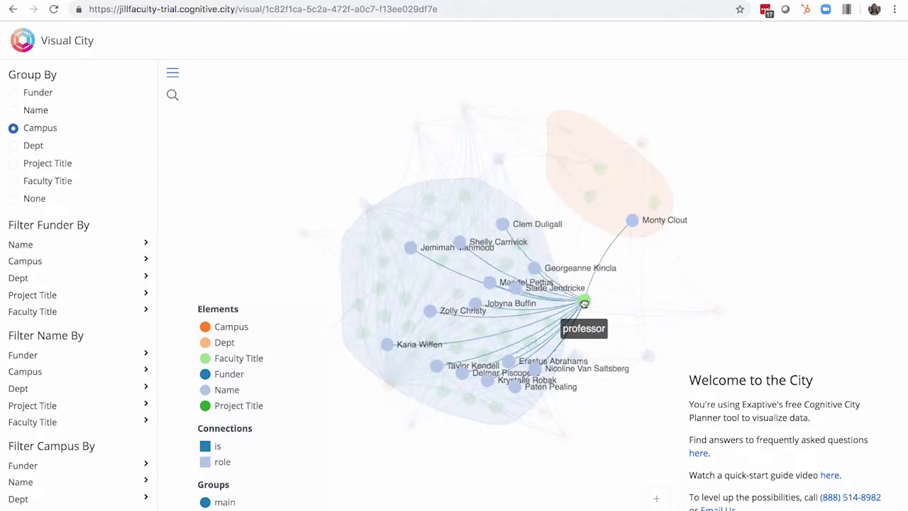
pyautogui.moveTo(584, 303); pyautogui.dragTo(691, 299)
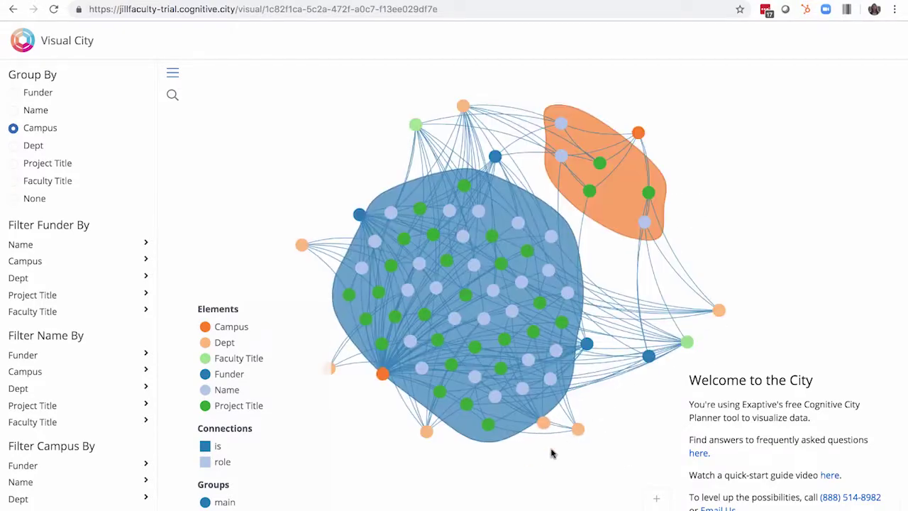
pyautogui.moveTo(578, 430); pyautogui.dragTo(512, 455)
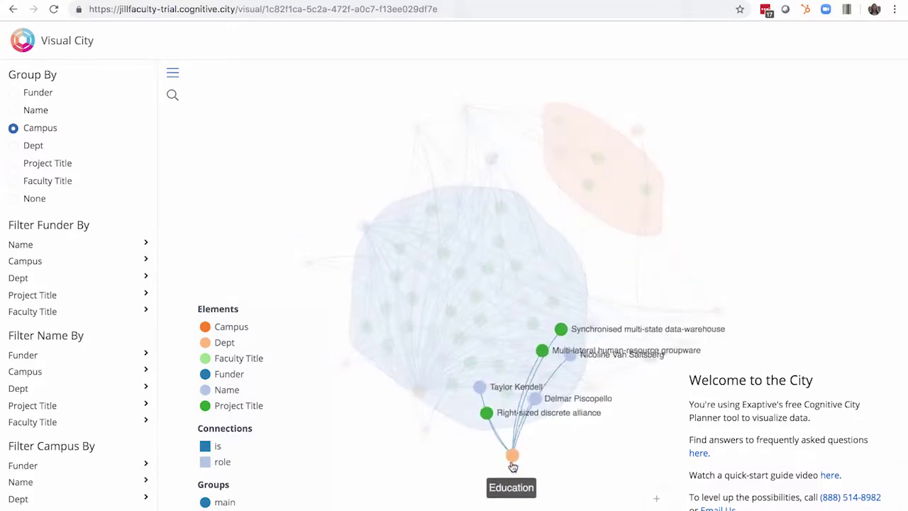
pyautogui.click(472, 431)
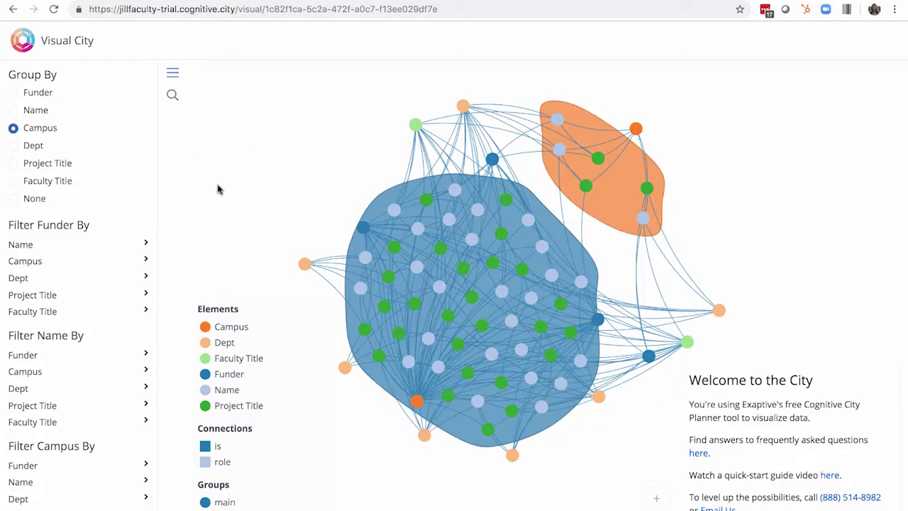
# - Group the network by Dept and hide the Campus and Faculty Title elements
pyautogui.click(14, 146)
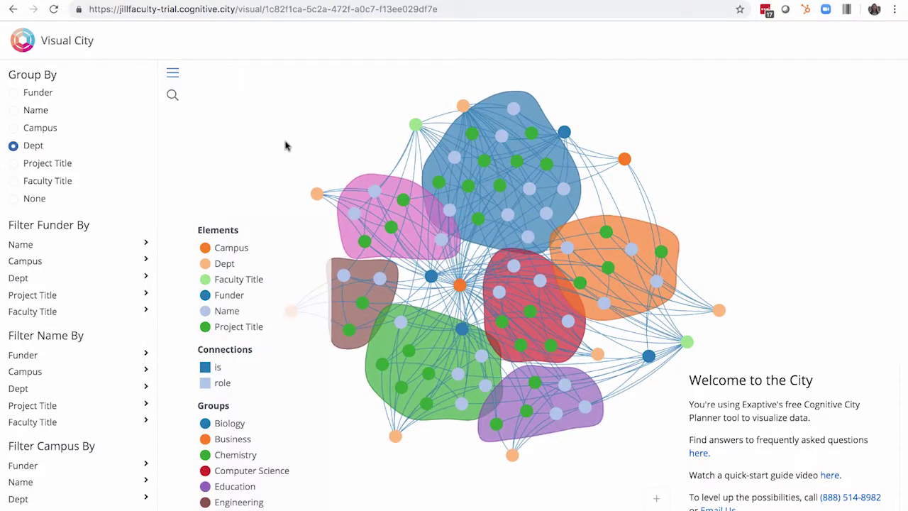
pyautogui.click(205, 247)
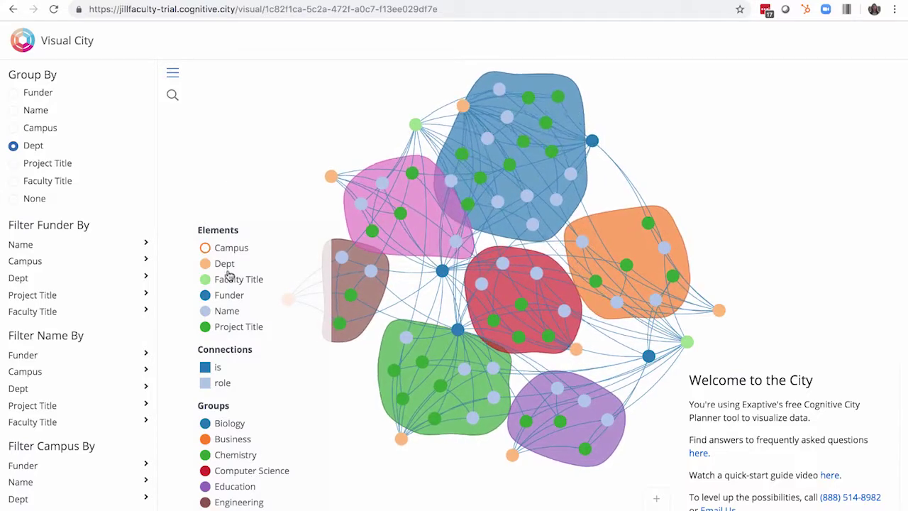
pyautogui.click(205, 279)
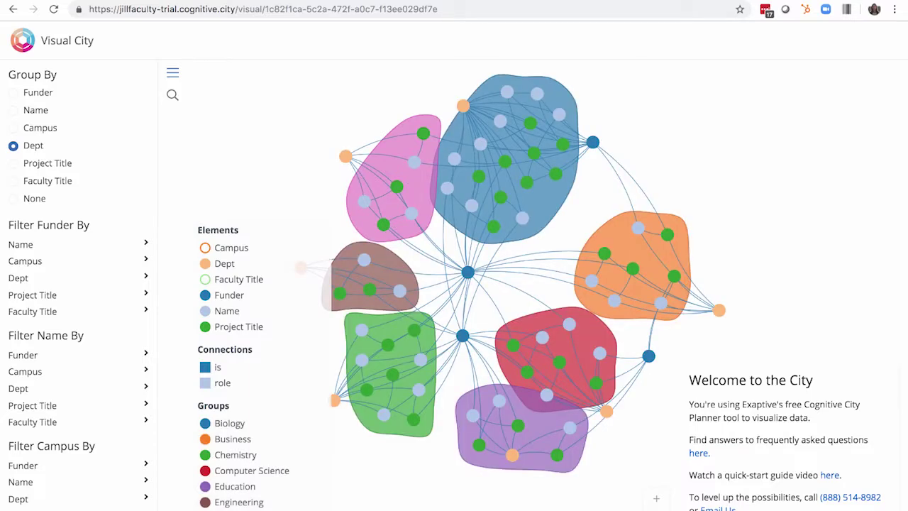
# - Collapse the grouping and filter options, then move the university funder node between the department groups and highlight its connections
pyautogui.click(171, 74)
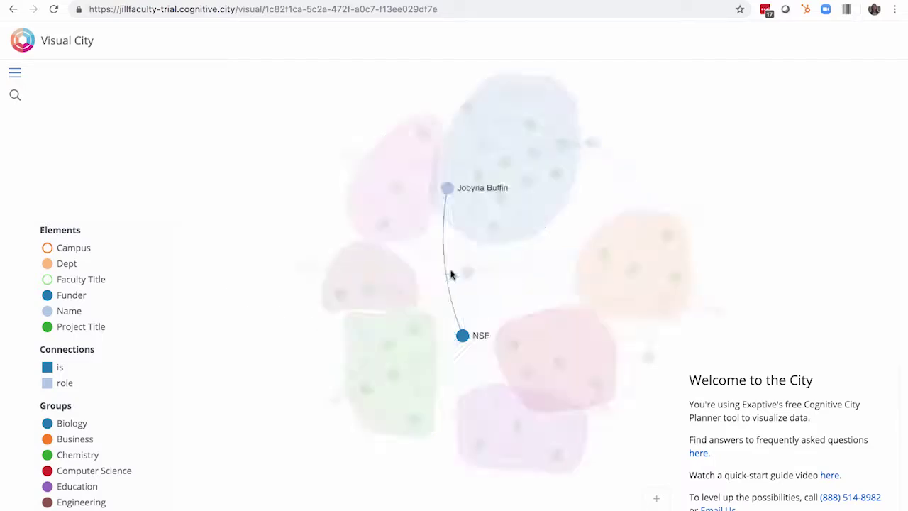
pyautogui.moveTo(468, 275)
pyautogui.moveTo(467, 275); pyautogui.dragTo(491, 283)
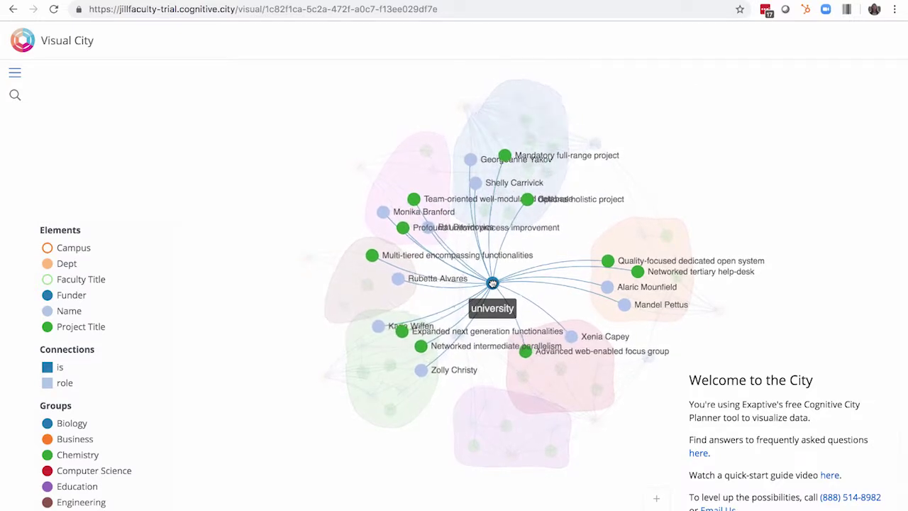
pyautogui.click(492, 283)
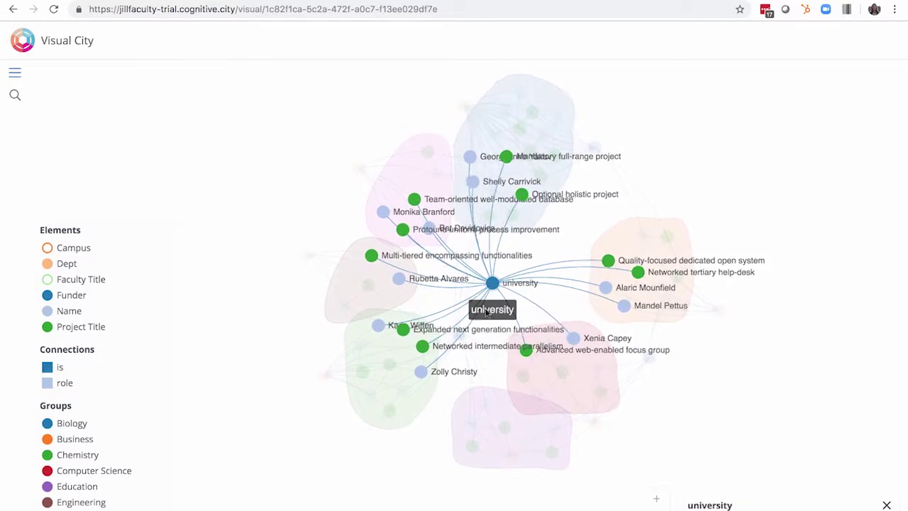
# - Examine the members of the Education and Nursing groups and the connections of the NSF funder node
pyautogui.click(531, 469)
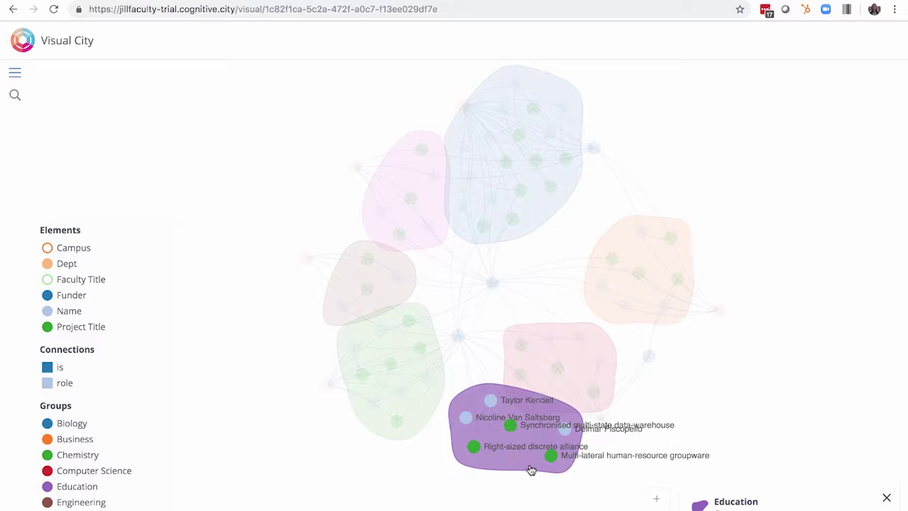
pyautogui.click(380, 461)
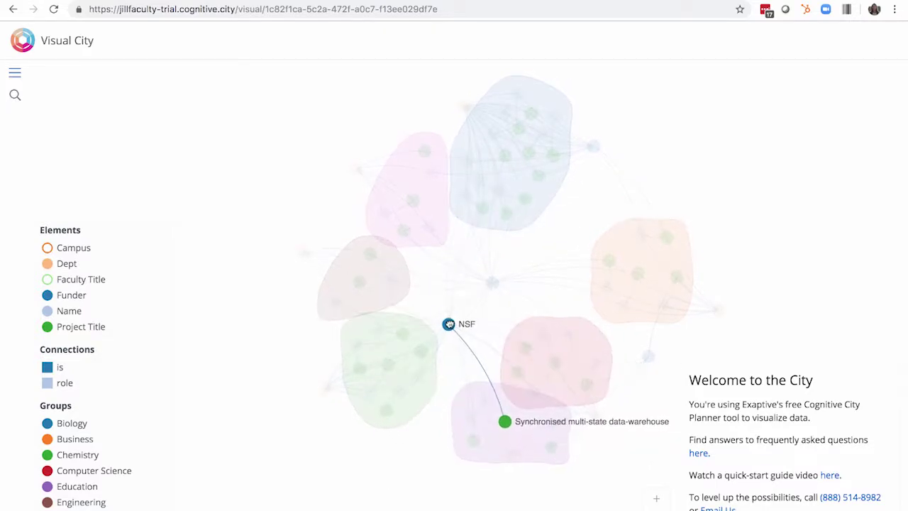
pyautogui.click(369, 226)
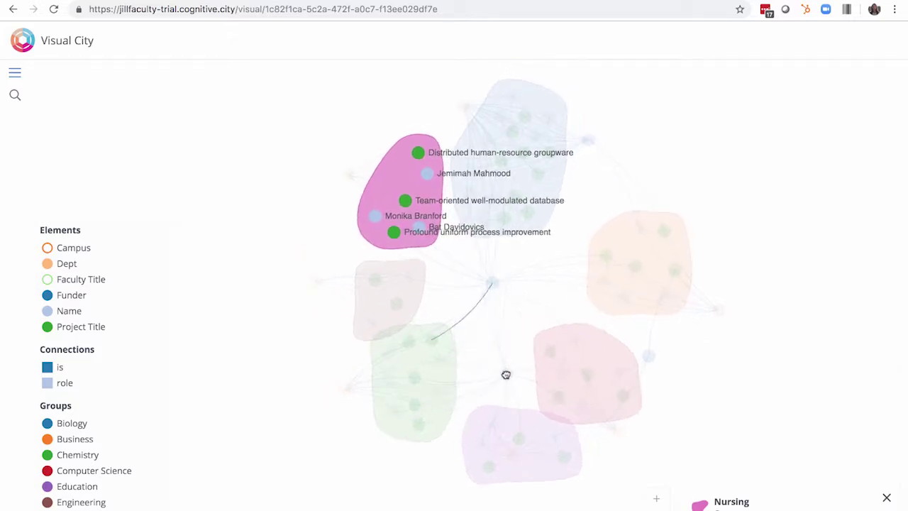
pyautogui.click(506, 374)
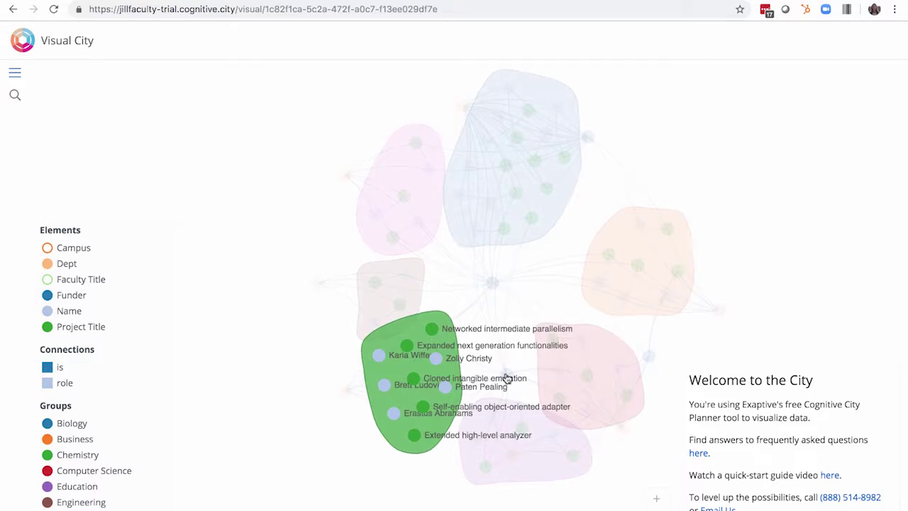
pyautogui.click(506, 376)
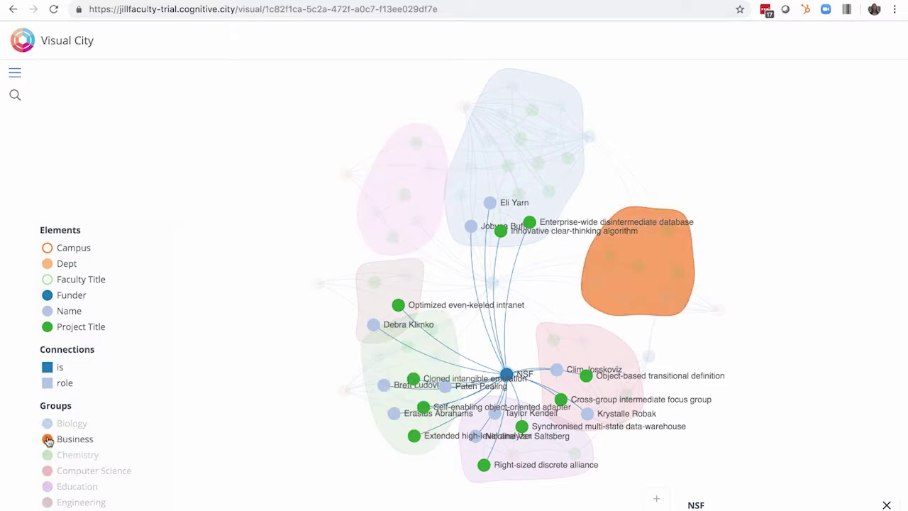
pyautogui.click(317, 328)
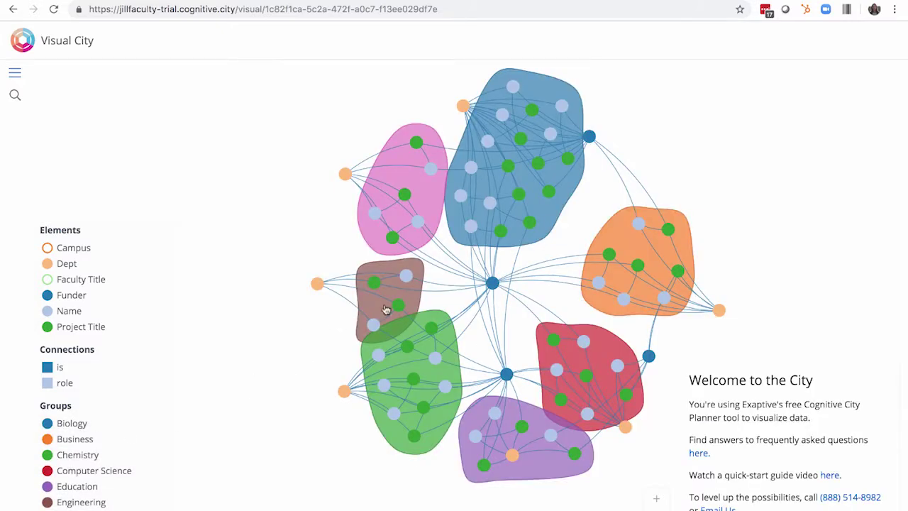
# - Trace connections from the NEH funder through the Computer Science department, its faculty members and the Object-based transitional definition project
pyautogui.click(648, 355)
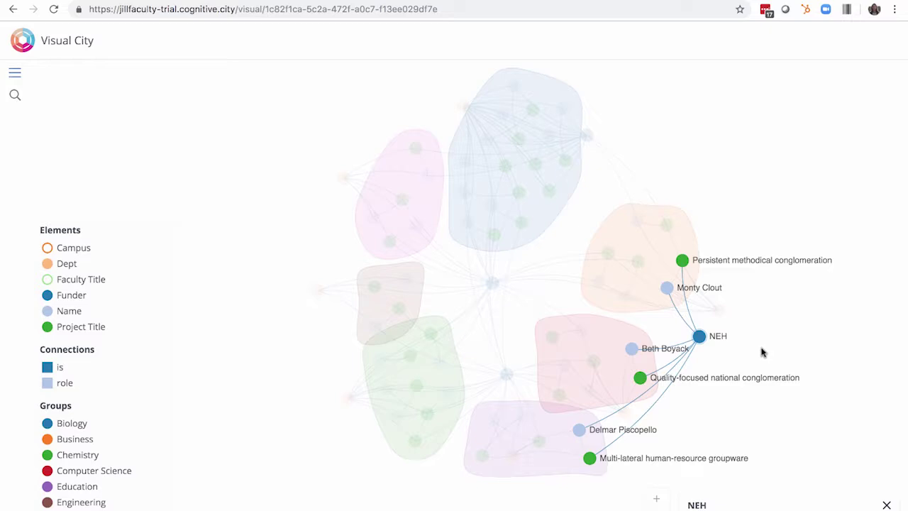
pyautogui.click(631, 348)
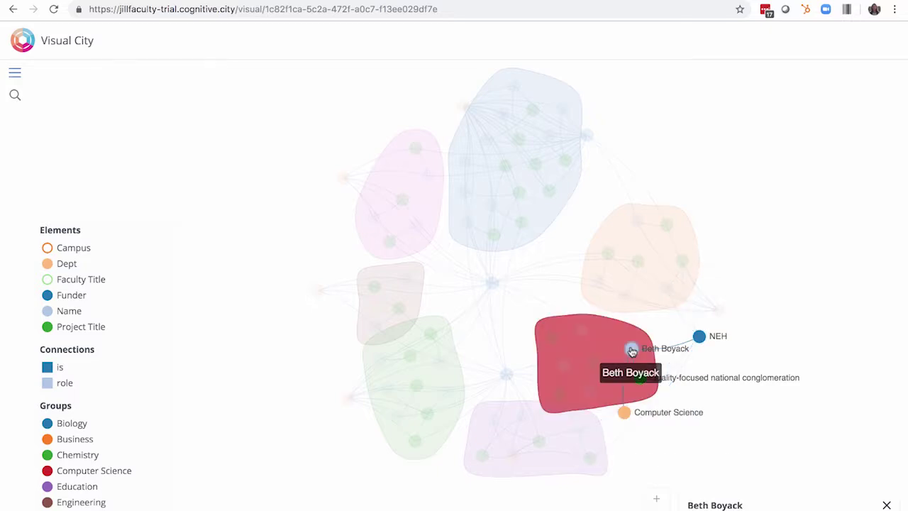
pyautogui.click(624, 412)
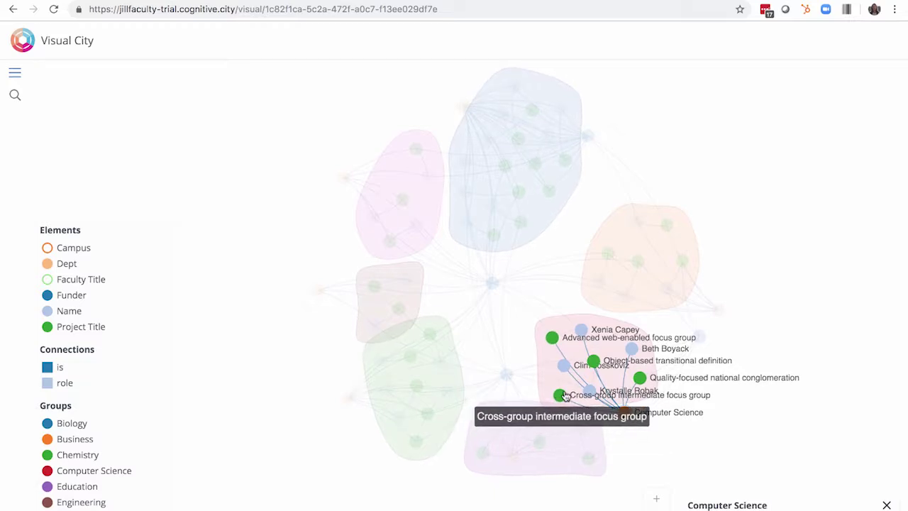
pyautogui.click(563, 366)
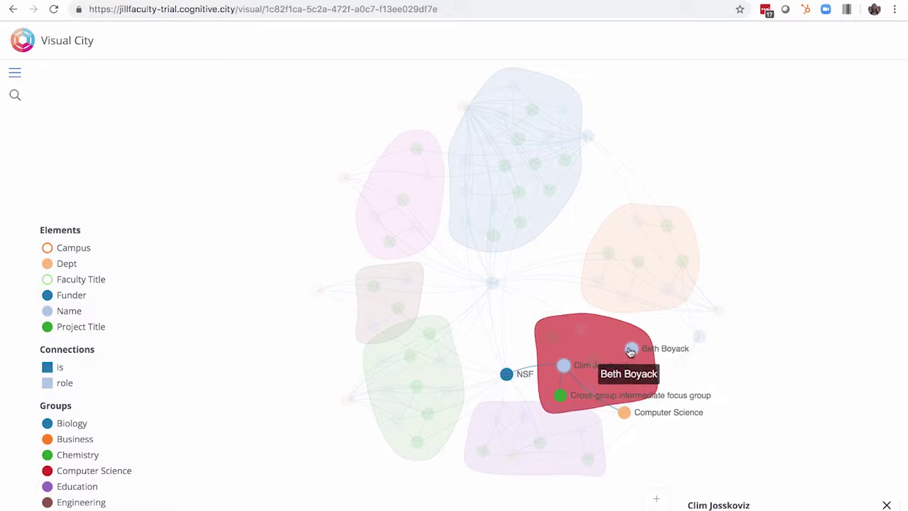
pyautogui.click(631, 350)
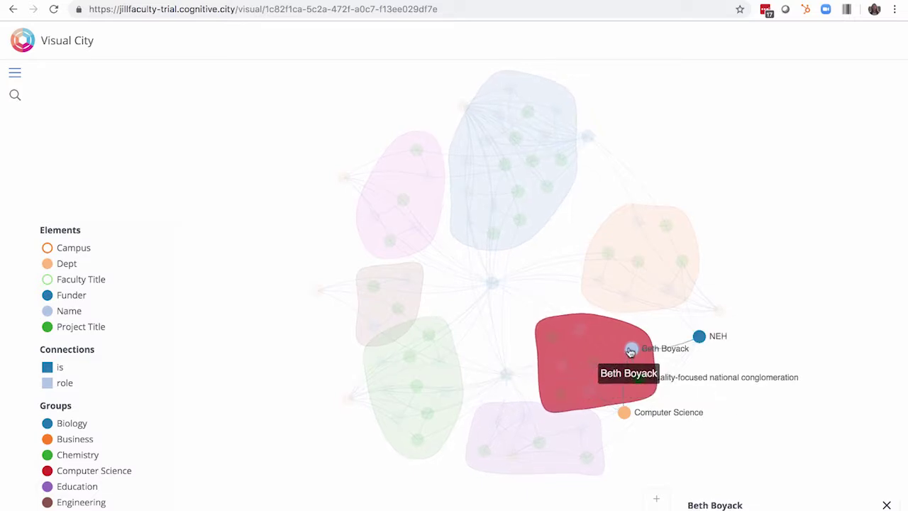
pyautogui.click(594, 363)
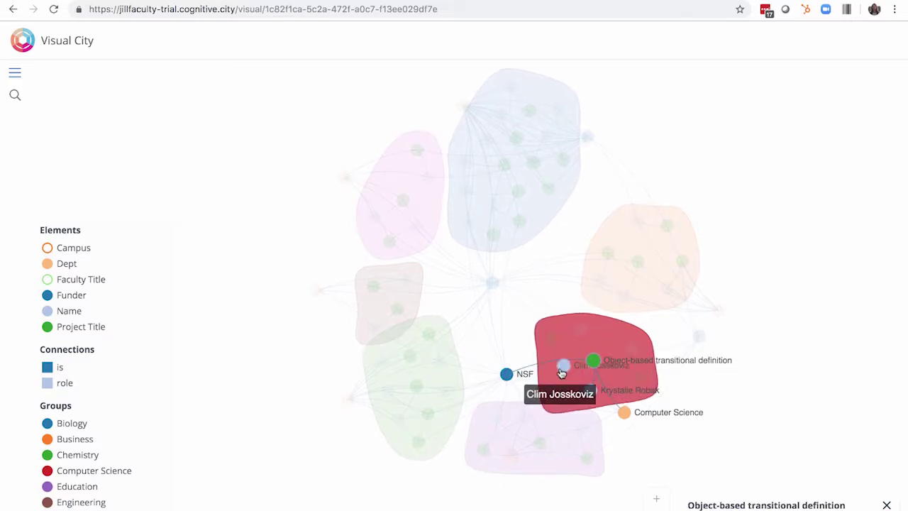
pyautogui.click(562, 368)
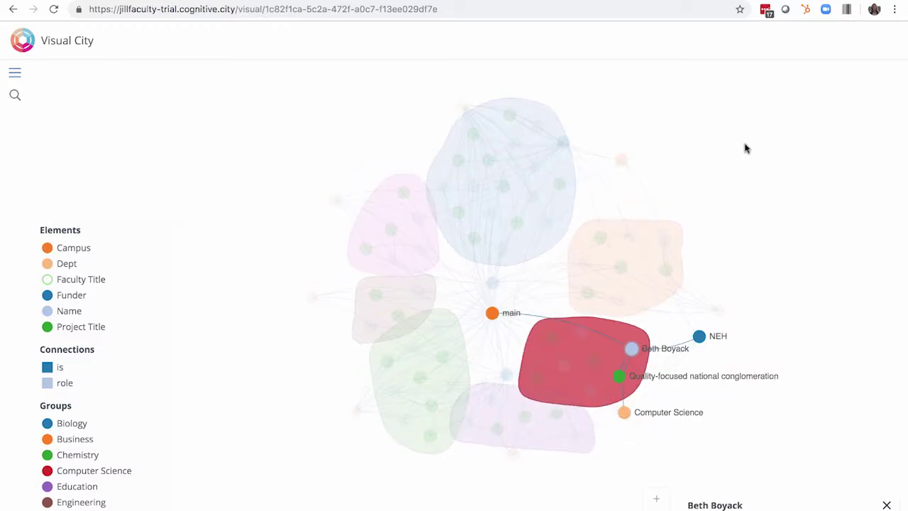
pyautogui.click(723, 154)
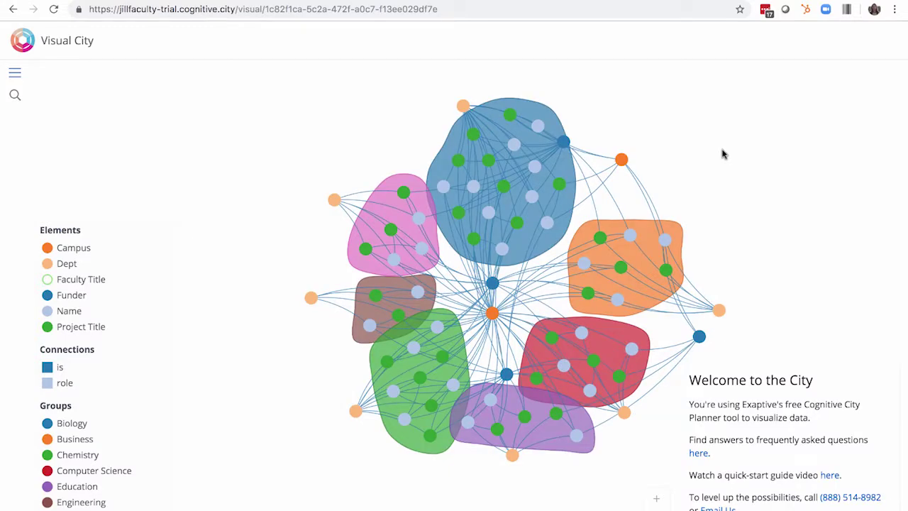
# - Bring back the grouping options and group the network by Funder instead of Dept
pyautogui.click(14, 73)
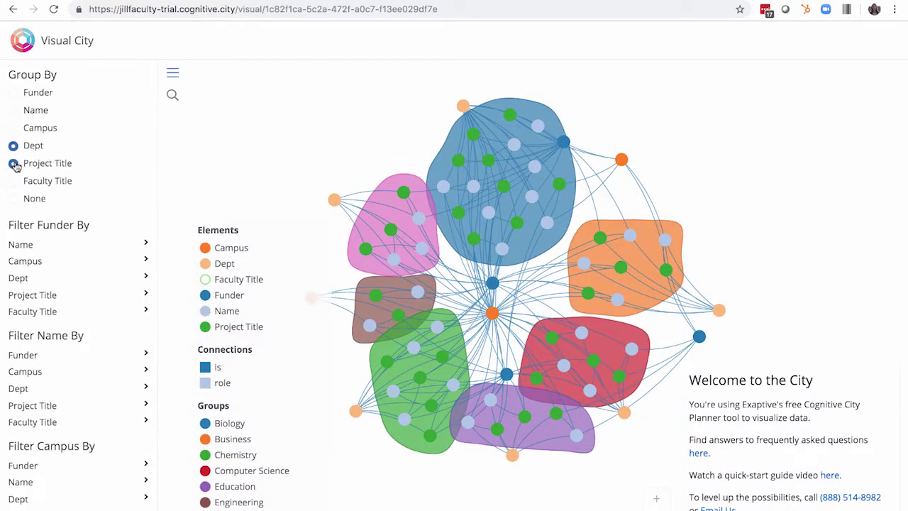
pyautogui.click(14, 94)
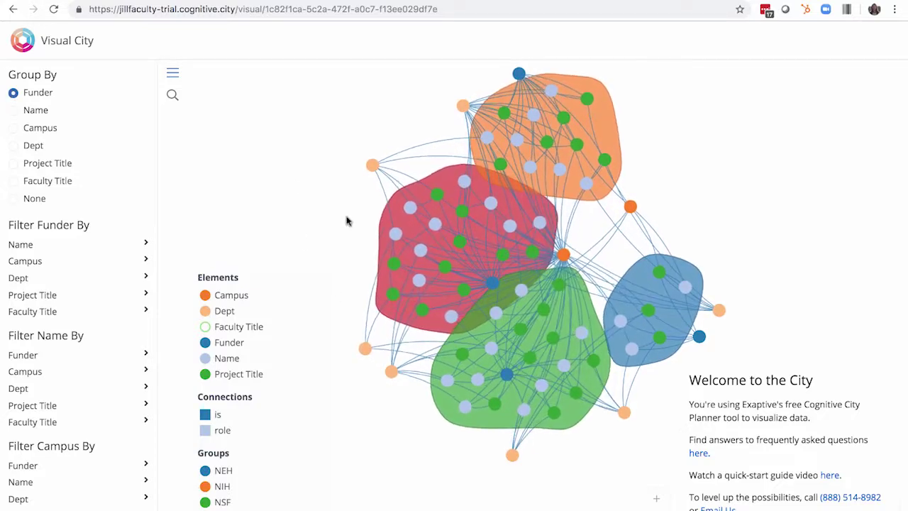
pyautogui.click(275, 485)
pyautogui.click(221, 474)
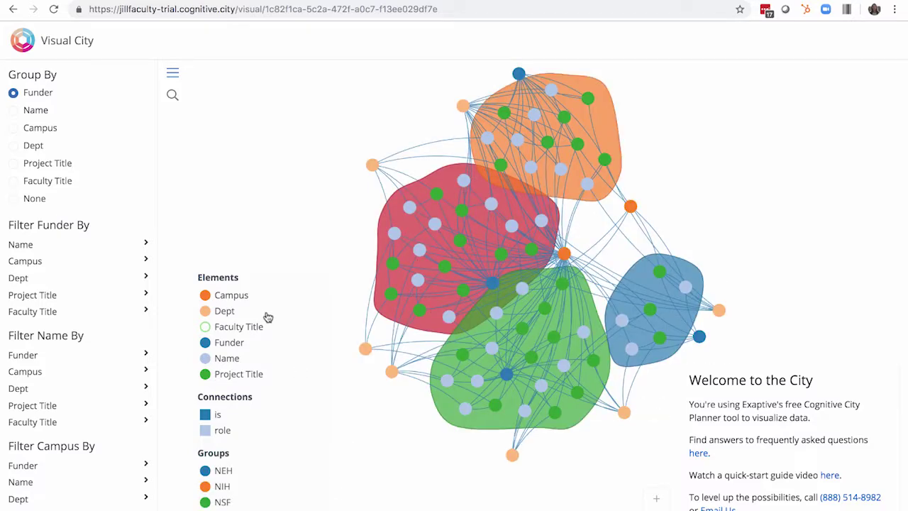
# - Hide the Campus and Name elements from the network grouped by funder
pyautogui.click(217, 299)
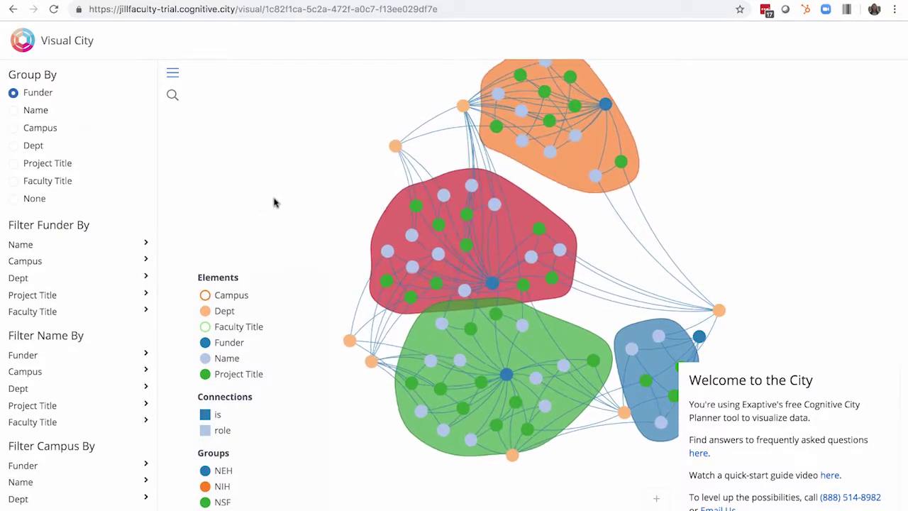
pyautogui.click(204, 296)
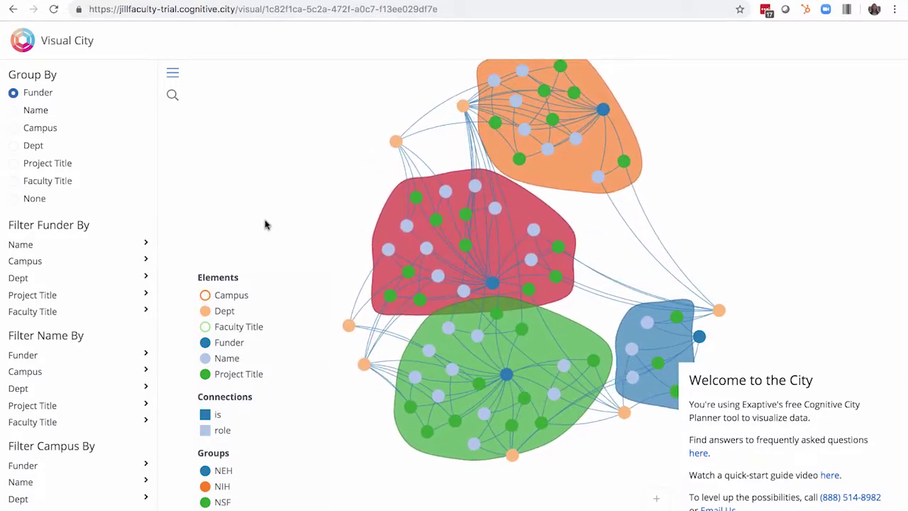
pyautogui.moveTo(265, 224); pyautogui.dragTo(264, 240)
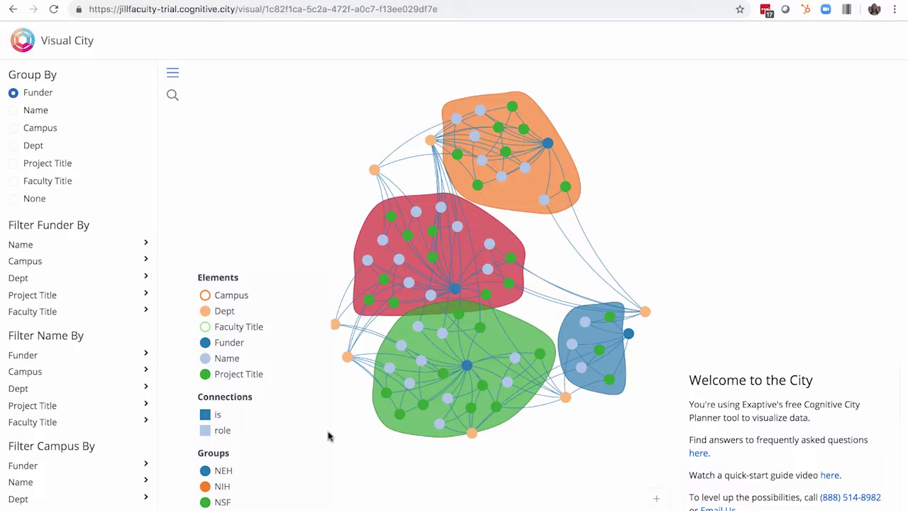
pyautogui.click(224, 360)
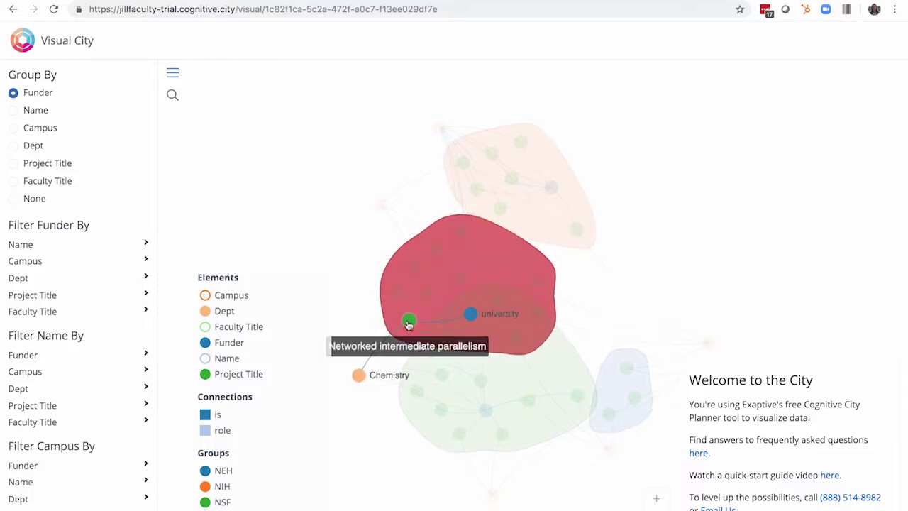
# - Examine the connections of the Networked intermediate parallelism project and the Nursing department node
pyautogui.click(409, 322)
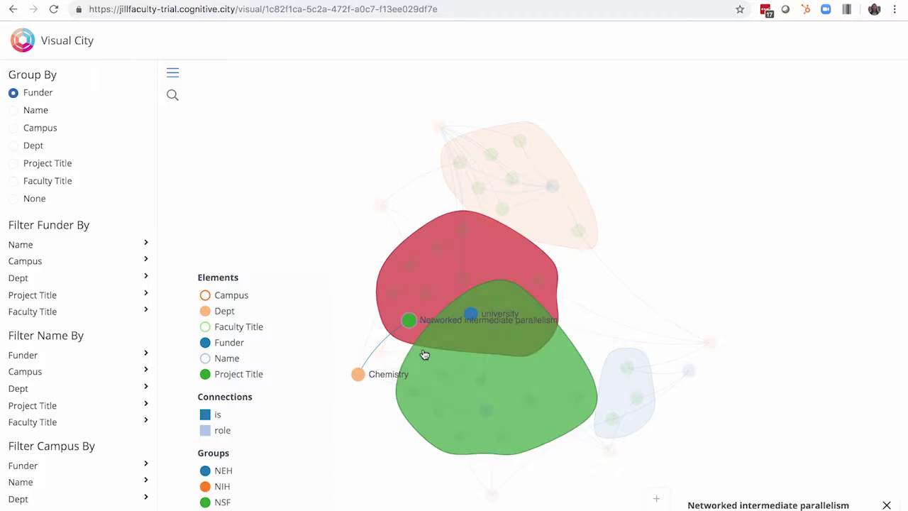
pyautogui.click(381, 207)
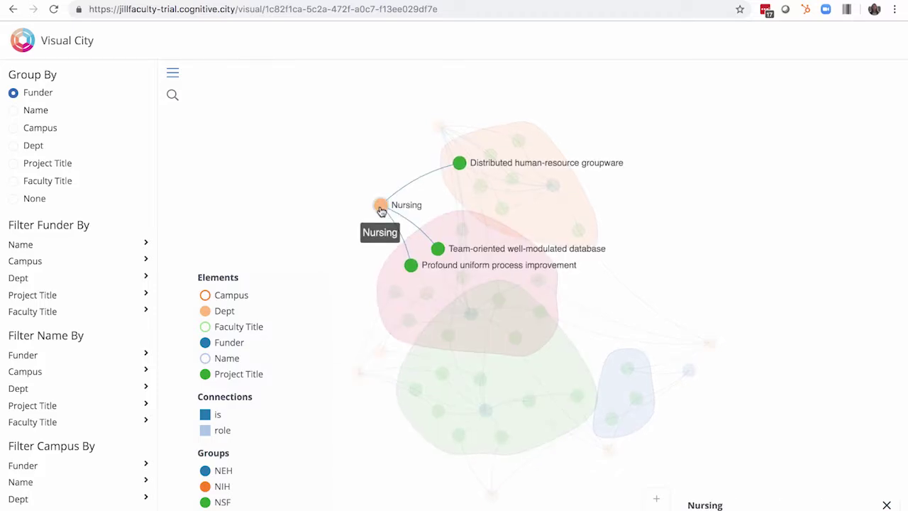